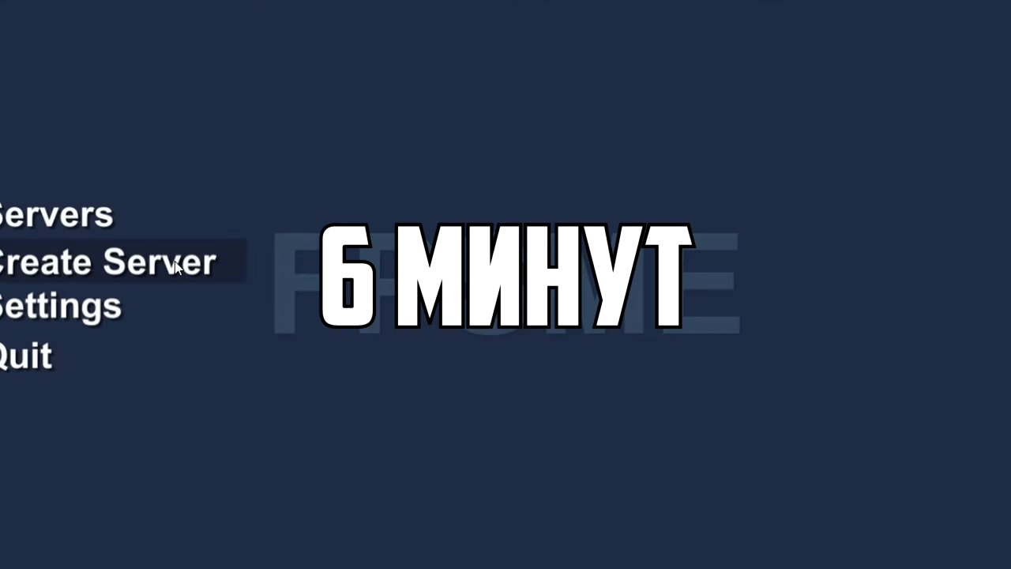
Step: Open the Create Server settings and switch the map from Pool to Tonnel
left_click(175, 267)
scroll(668, 332, "down", 5)
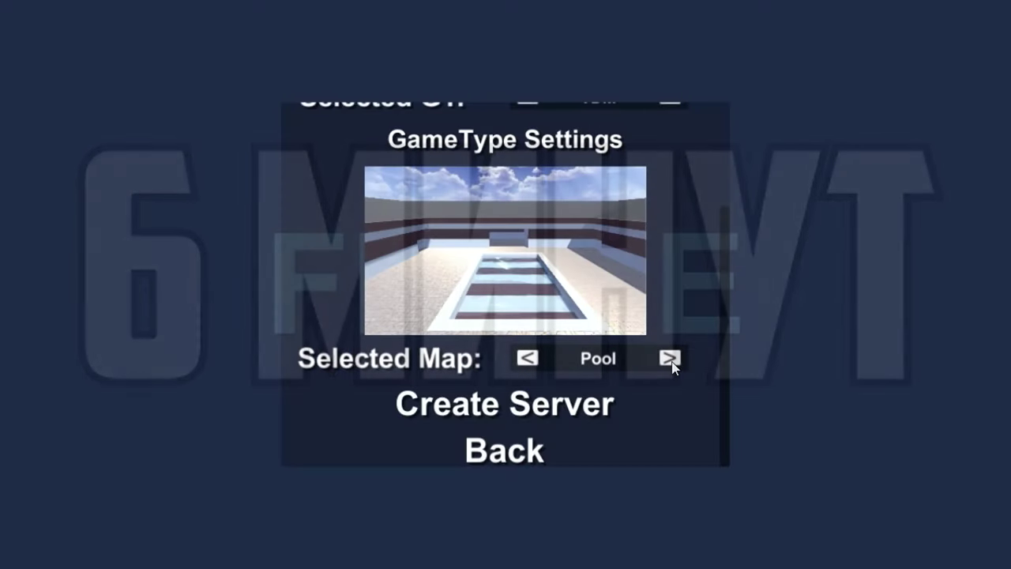
left_click(670, 360)
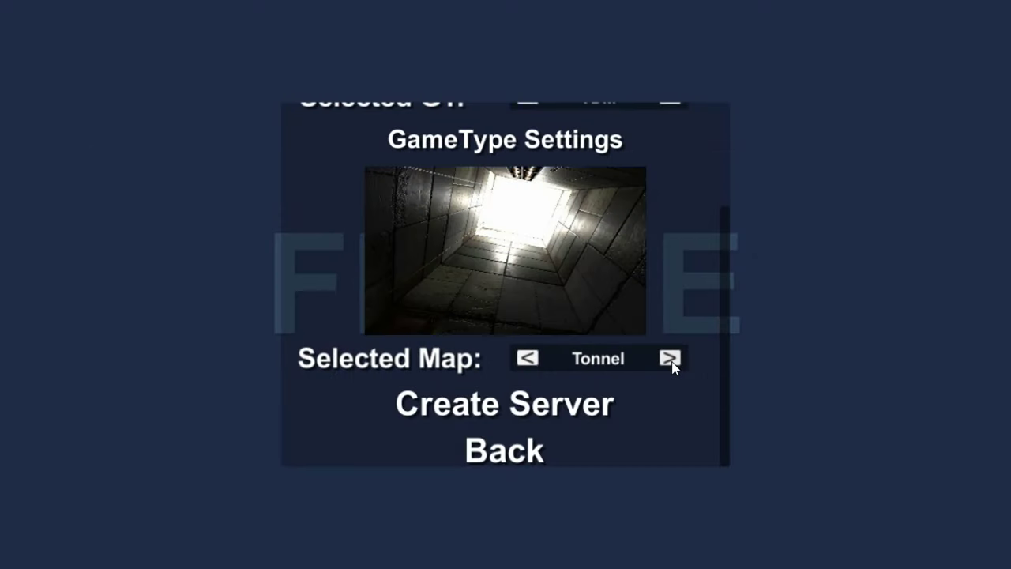
Step: Start the Tonnel server, choose the L96 as primary weapon, and join a team
left_click(514, 406)
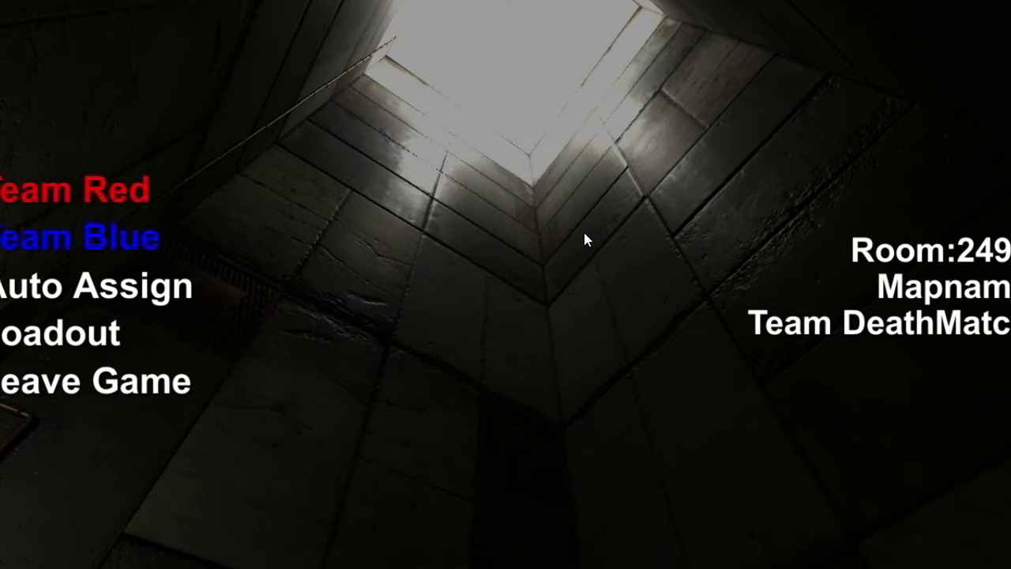
left_click(69, 332)
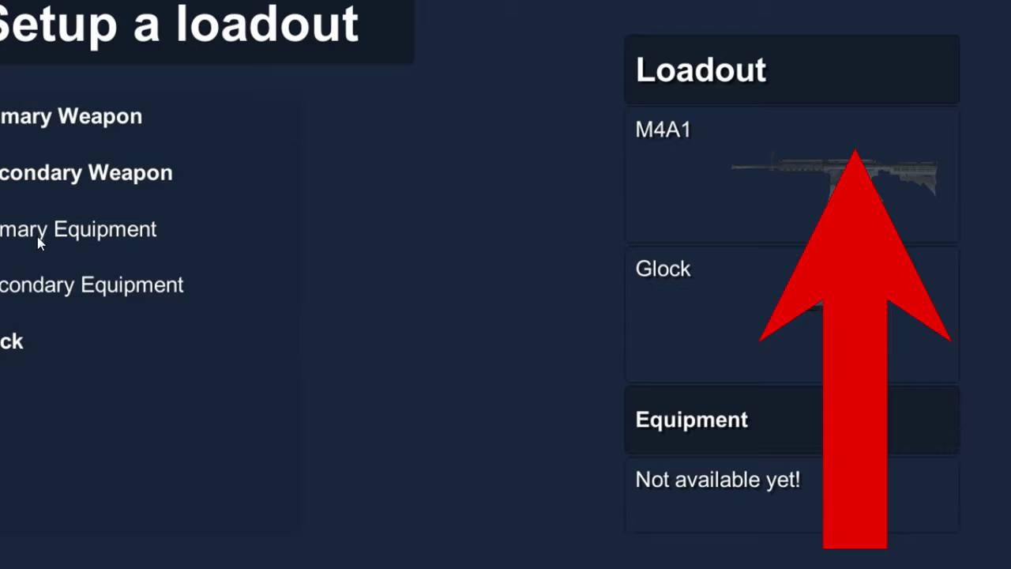
left_click(69, 122)
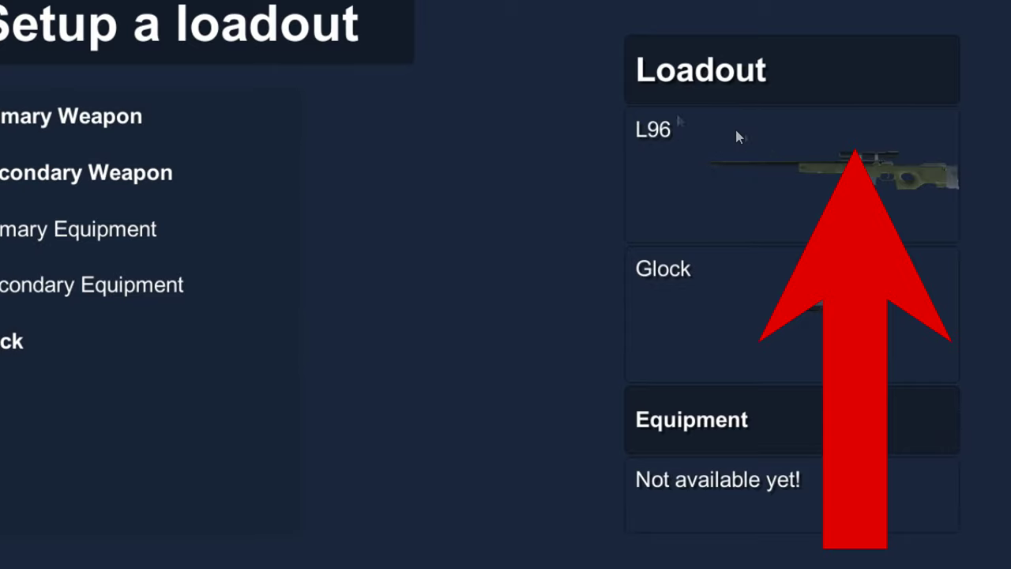
key("Escape")
left_click(86, 203)
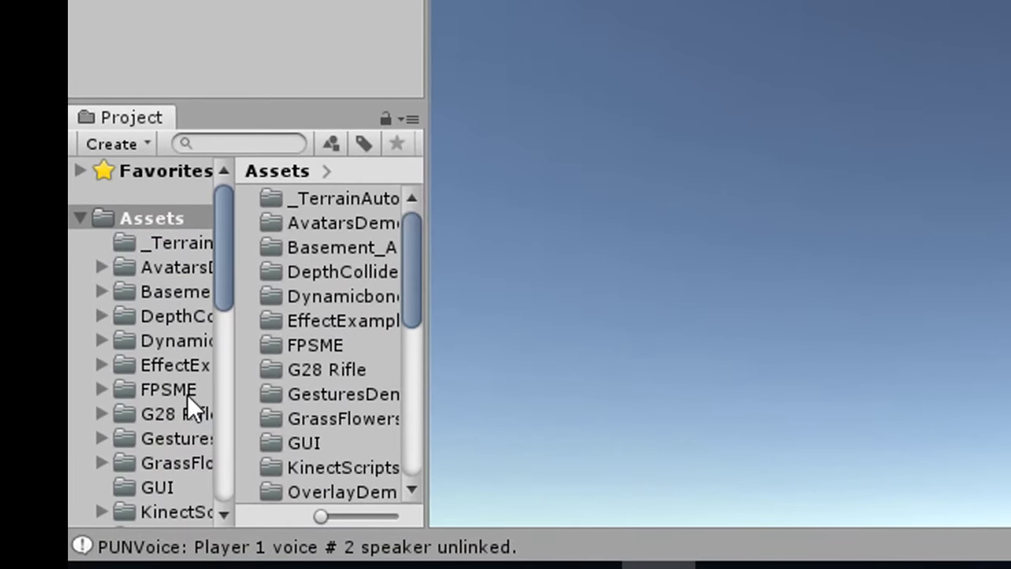
Step: Open the MainMenu scene from Assets > FPSME > Scenes > MainMenu and expand MainMenuCanvas
left_click(185, 391)
double_click(348, 347)
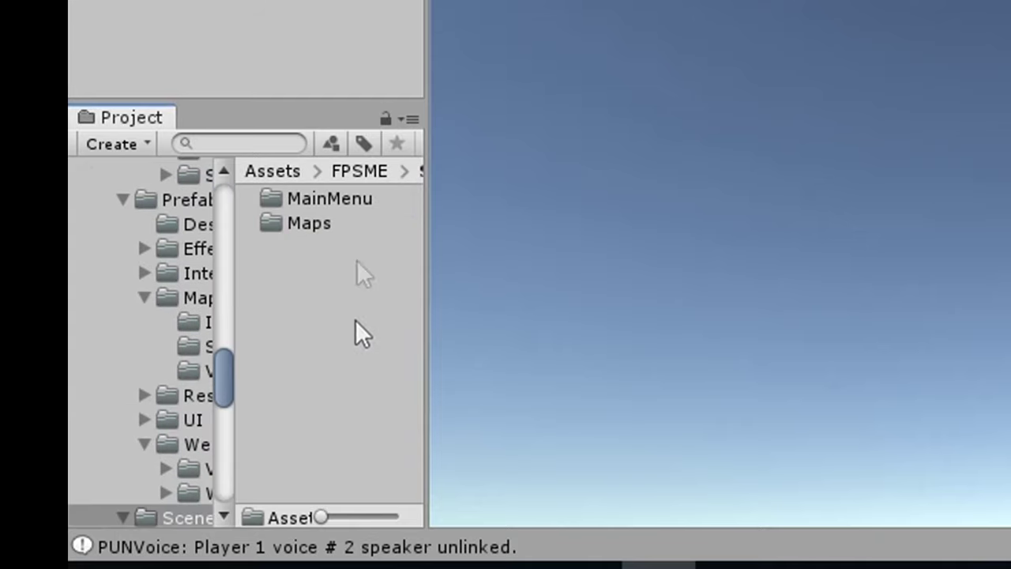
double_click(352, 204)
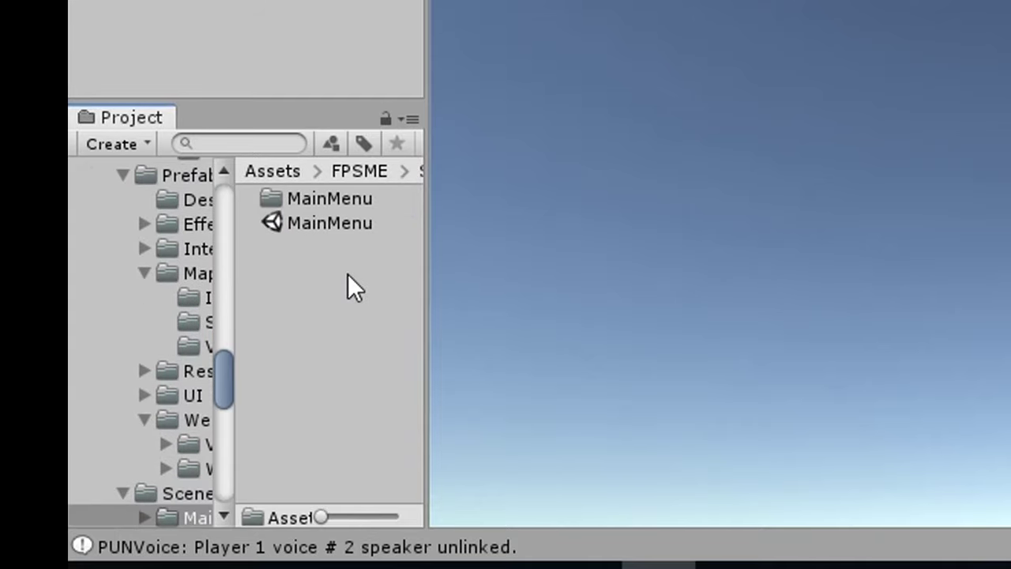
double_click(315, 222)
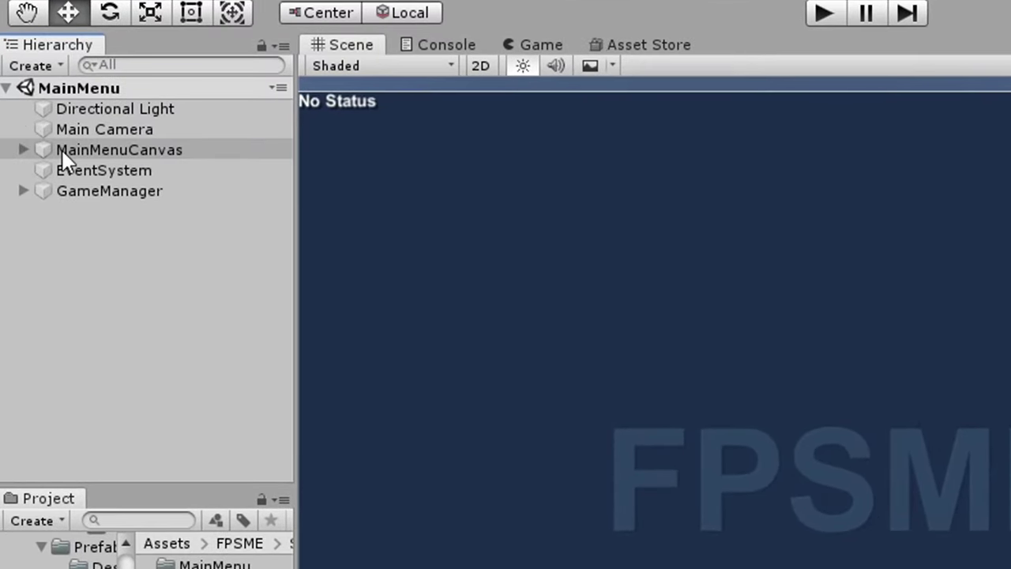
left_click(24, 149)
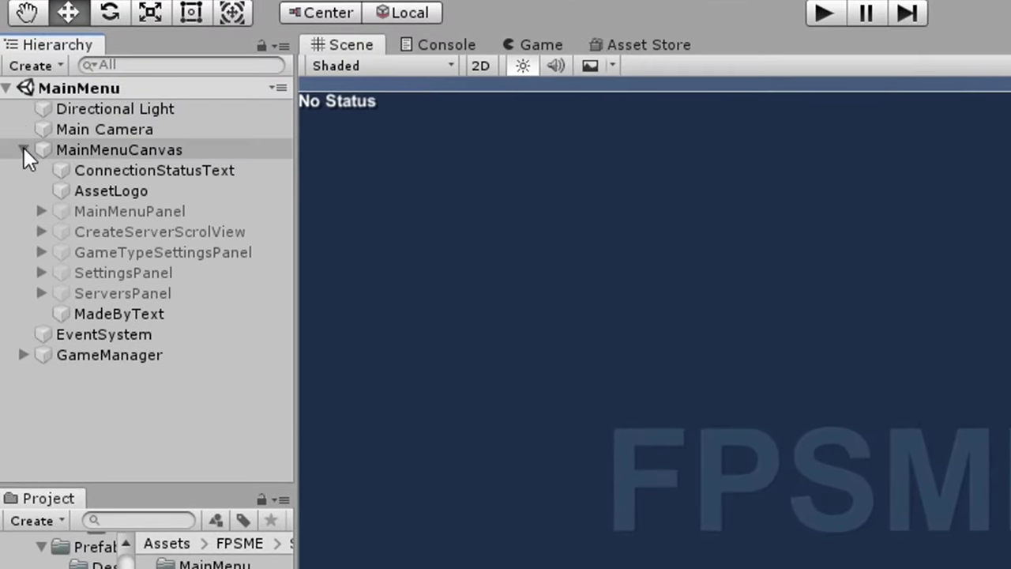
Step: Select AssetLogo and change its Text from FPSME to 'Battle Strike'
left_click(112, 191)
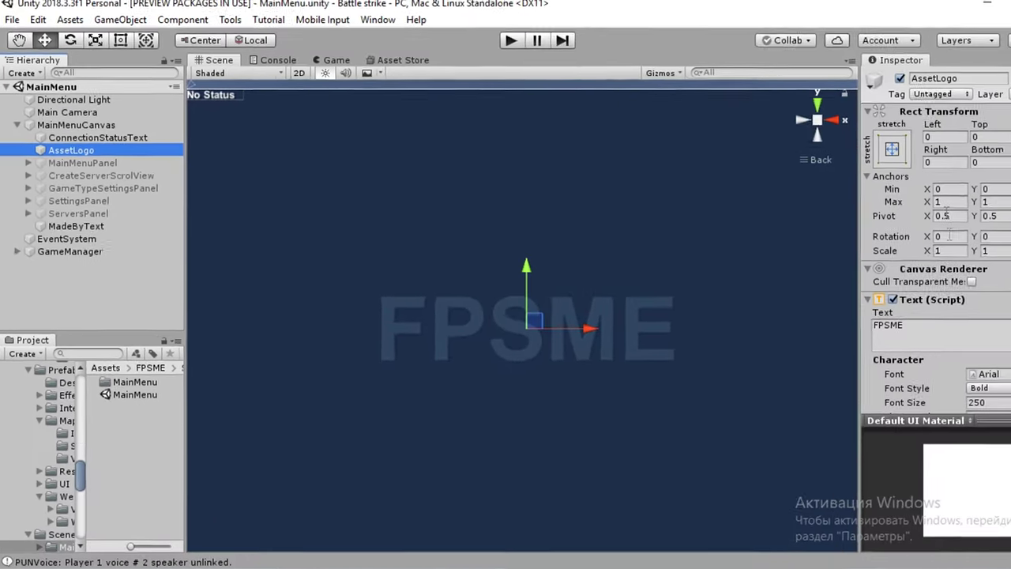
scroll(878, 263, "down", 5)
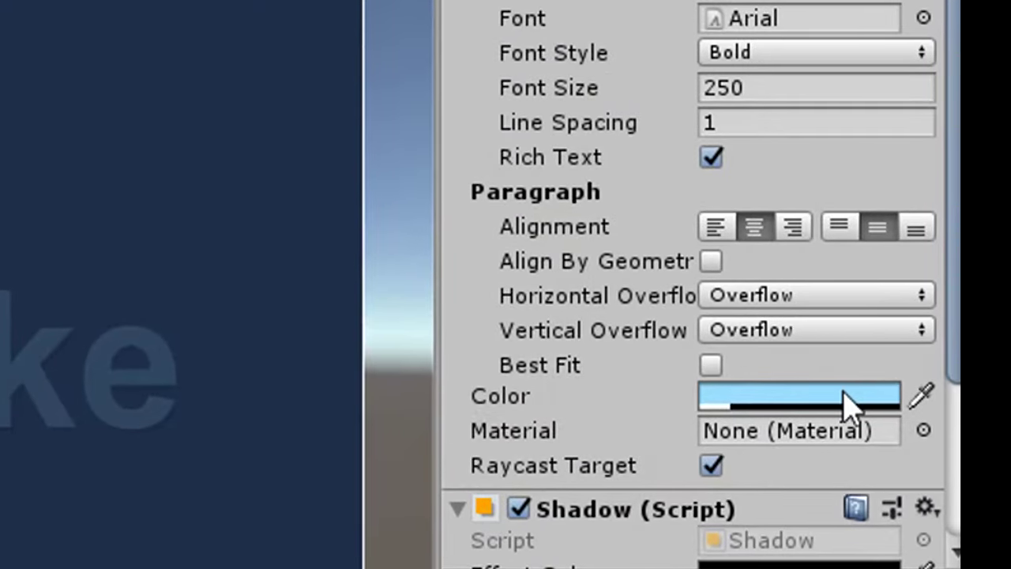
left_click(998, 434)
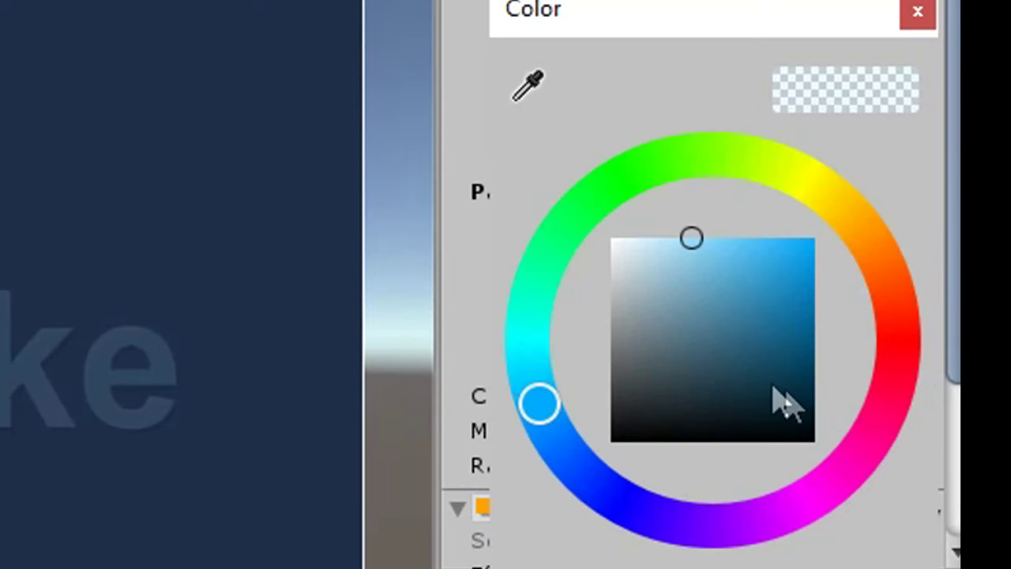
Step: Make the title text bright green (43FF00) with alpha 212
left_click(668, 160)
left_click_drag(805, 245, 913, 158)
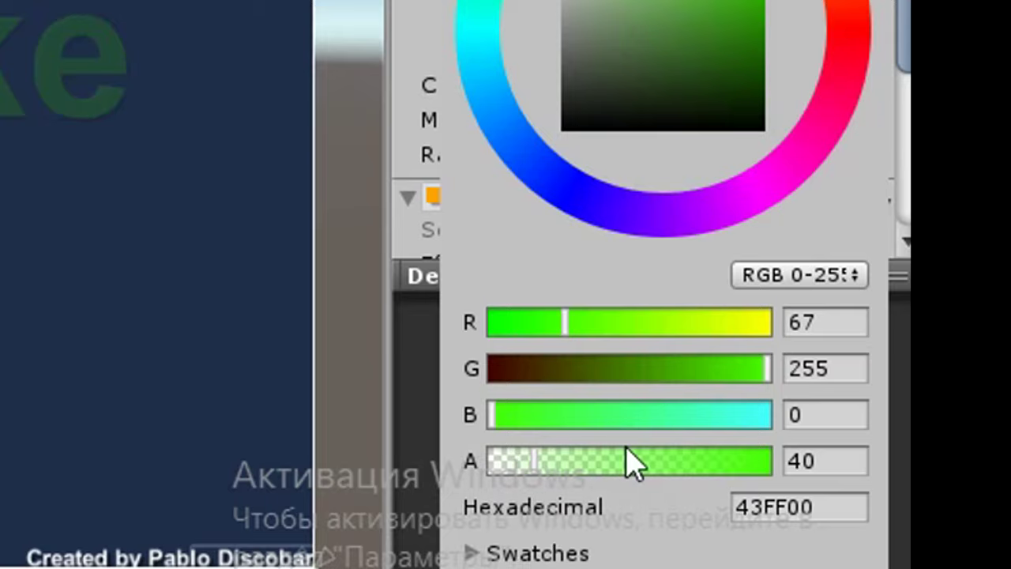
left_click(548, 462)
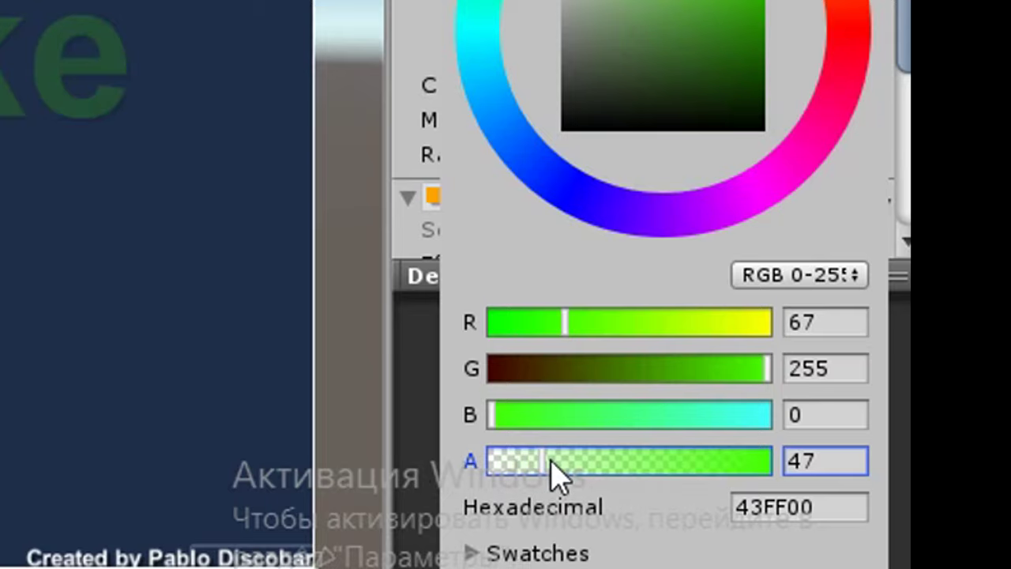
left_click_drag(552, 472, 938, 478)
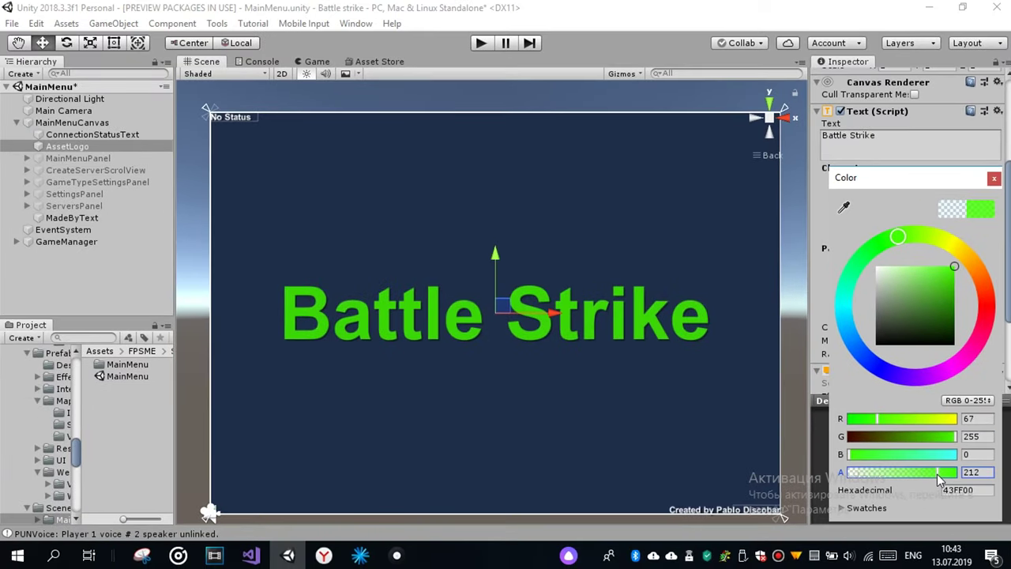
left_click(501, 339)
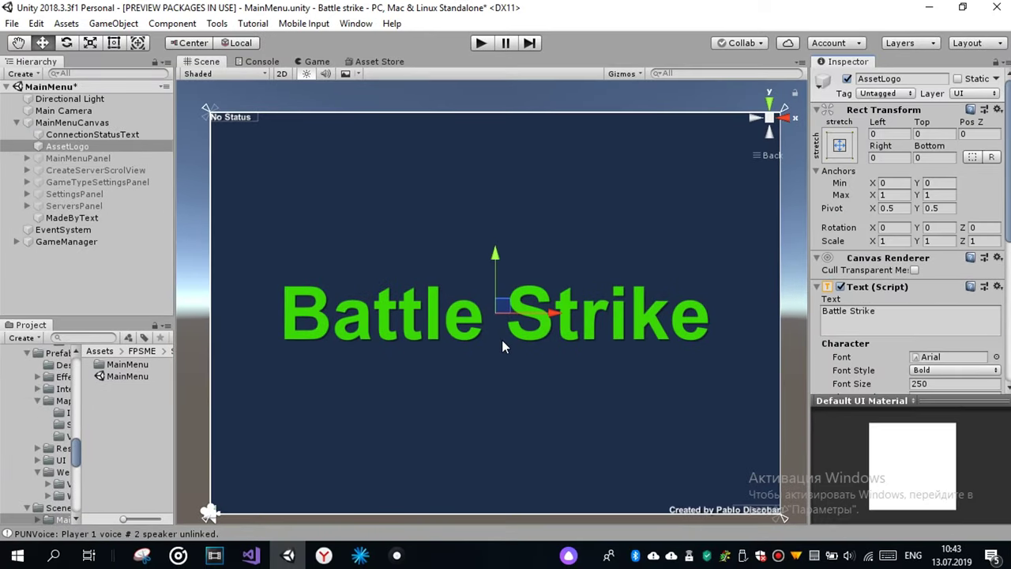
Step: Move the Battle Strike title to the canvas's top-right and check it in a narrowed Game view
left_click_drag(503, 345, 505, 319)
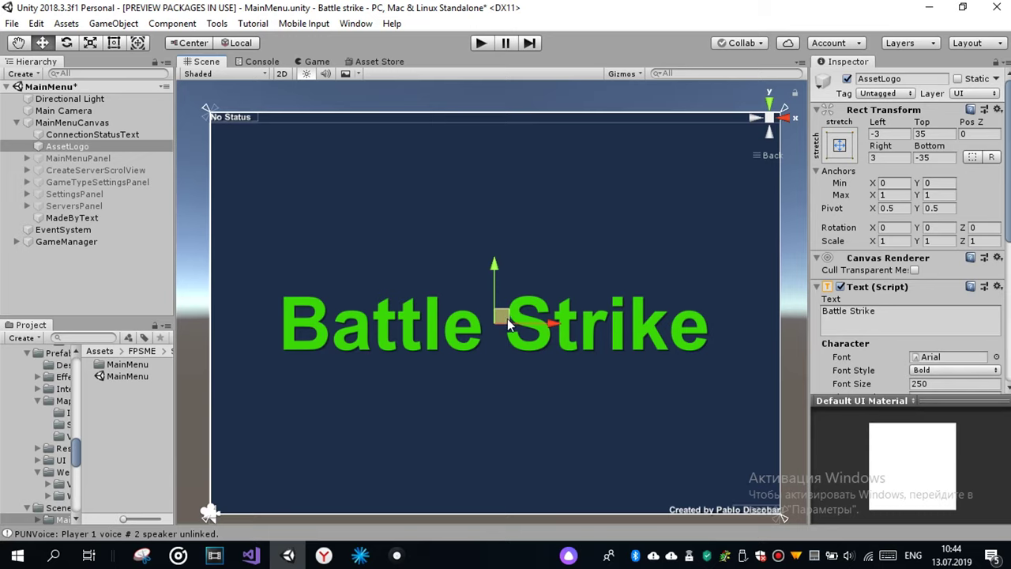
left_click_drag(515, 314, 582, 140)
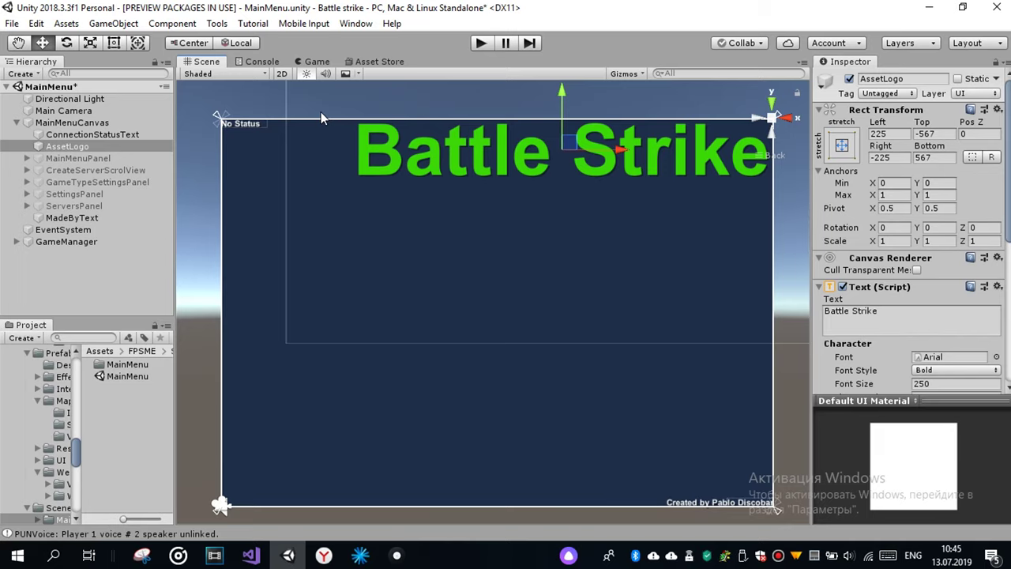
left_click(317, 60)
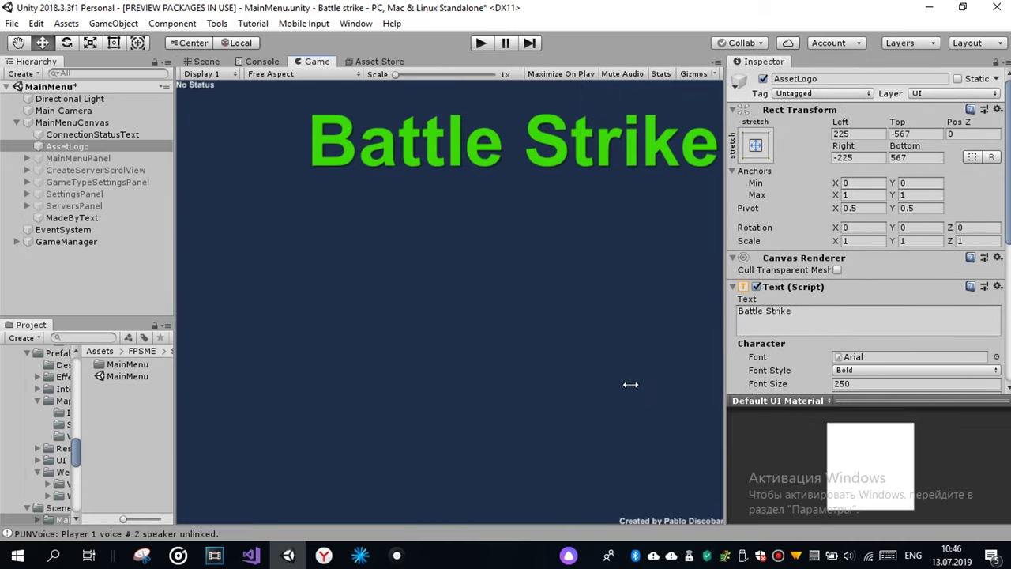
left_click_drag(812, 384, 588, 384)
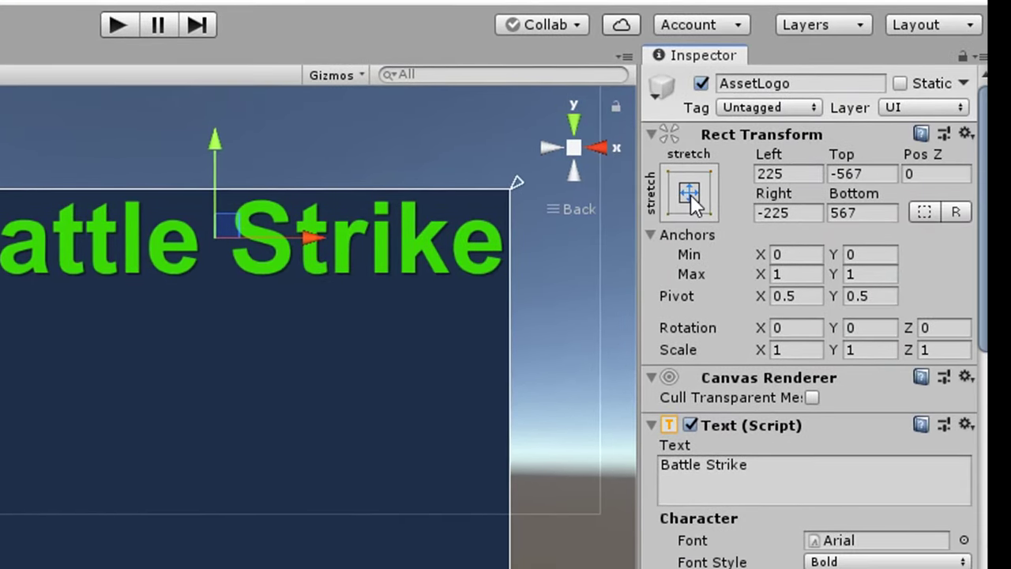
Step: Anchor the title to the top-right corner, test it by resizing the preview, then return to Scene view
left_click(690, 194)
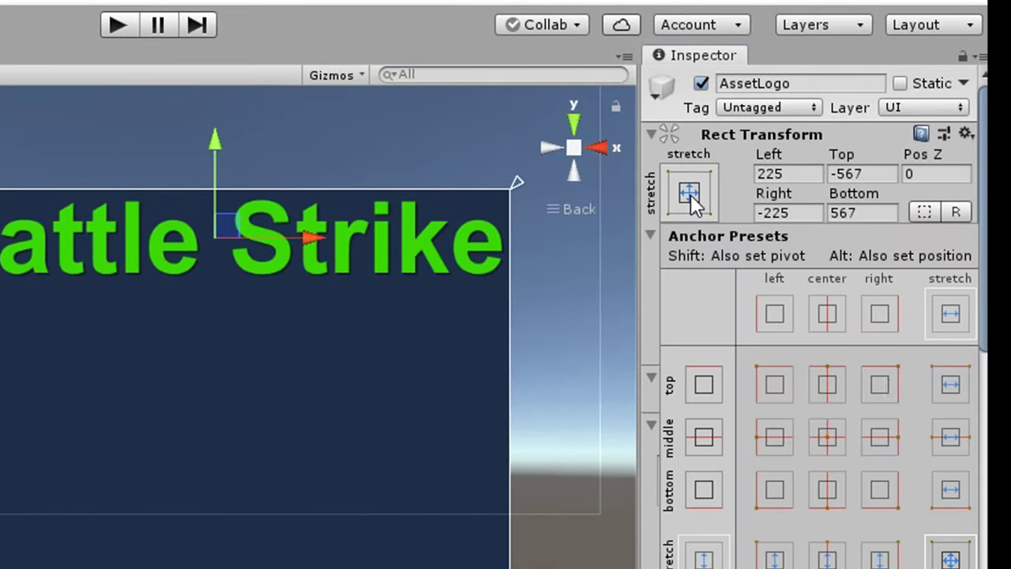
left_click(887, 385)
left_click_drag(804, 214, 521, 214)
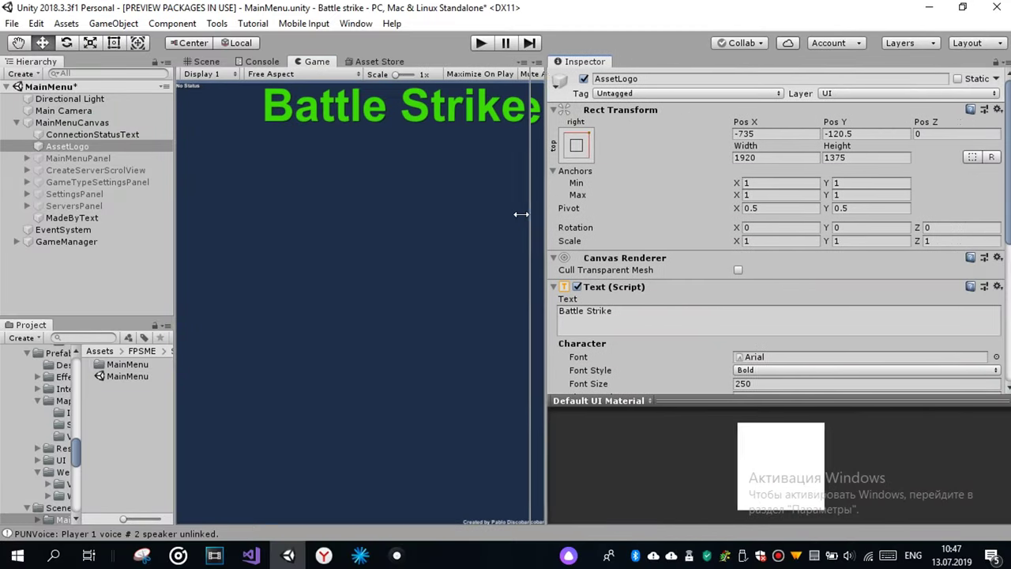
mouse_move(520, 214)
left_mouse_down()
mouse_move(762, 226)
mouse_move(677, 229)
left_mouse_up()
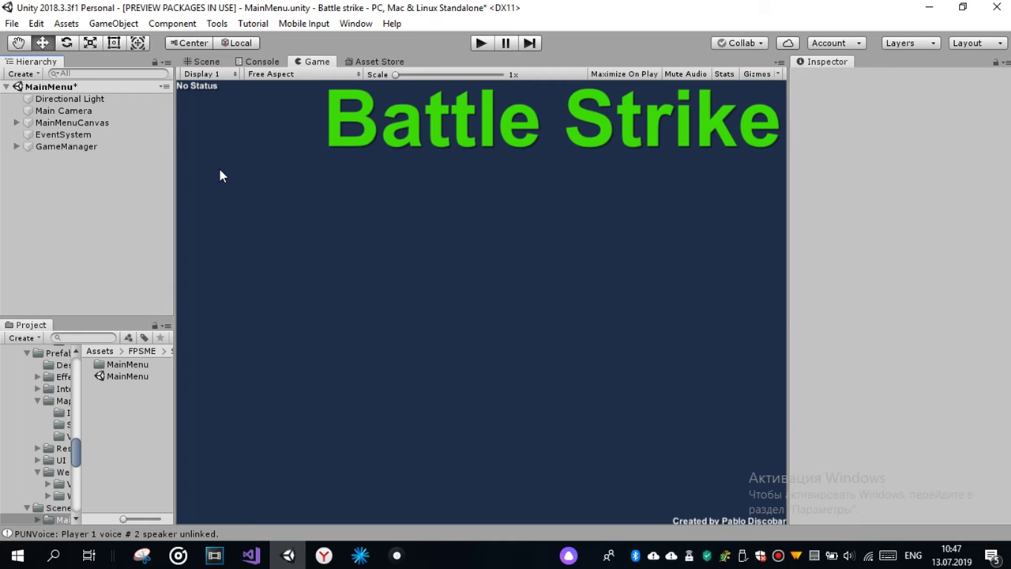
key("ctrl+1")
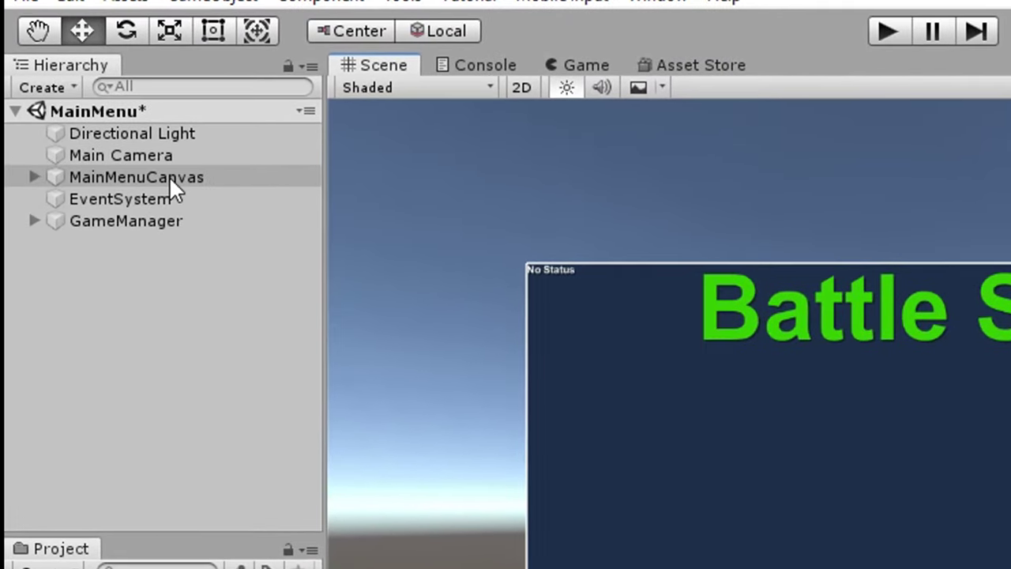
Step: Set the MainMenuCanvas Image colour to solid black (000000)
left_click(174, 190)
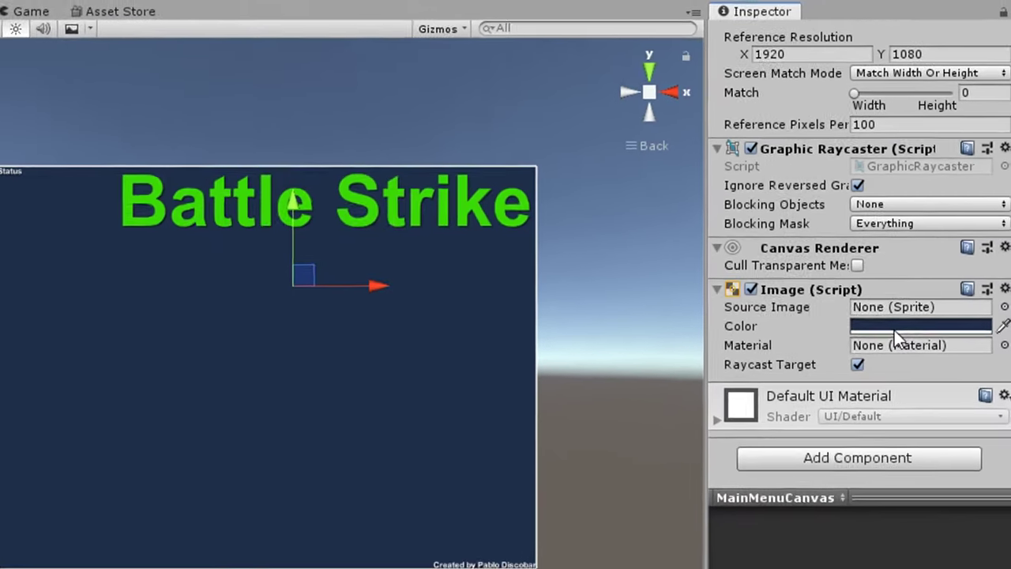
left_click(868, 386)
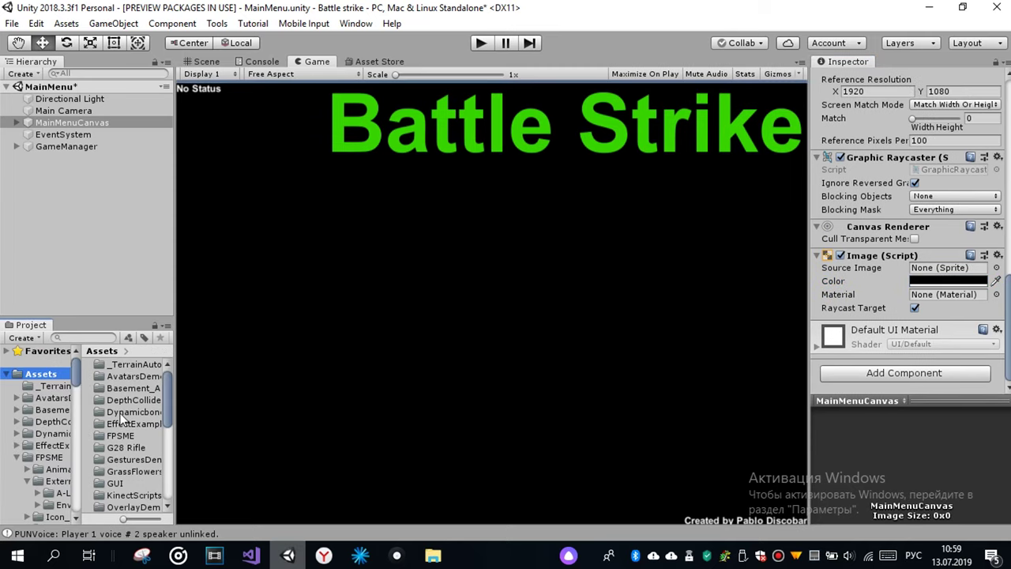
scroll(116, 501, "down", 5)
left_click(120, 495)
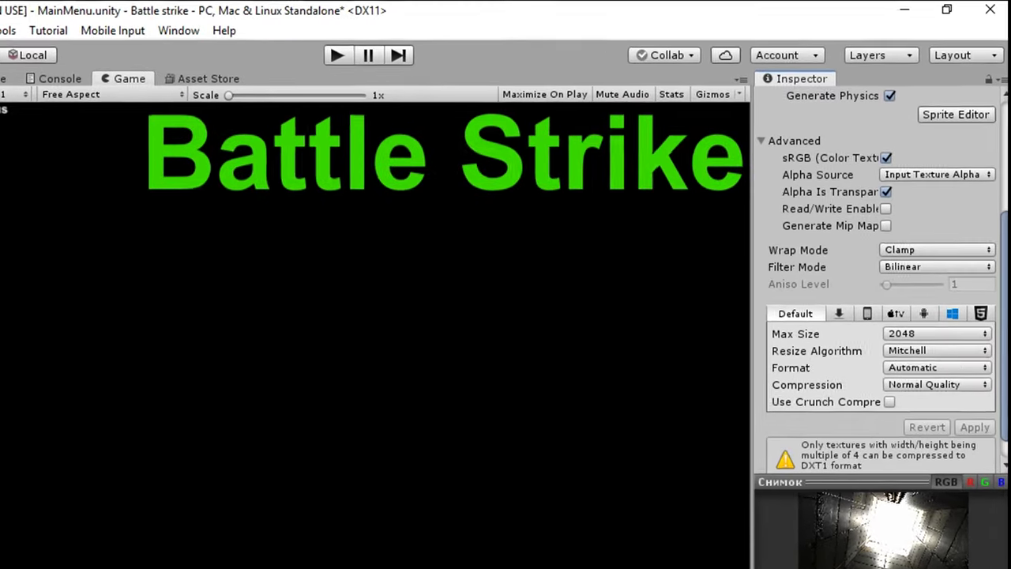
Step: Confirm the Снимок picture's Texture Type is Sprite (2D and UI)
scroll(781, 165, "up", 5)
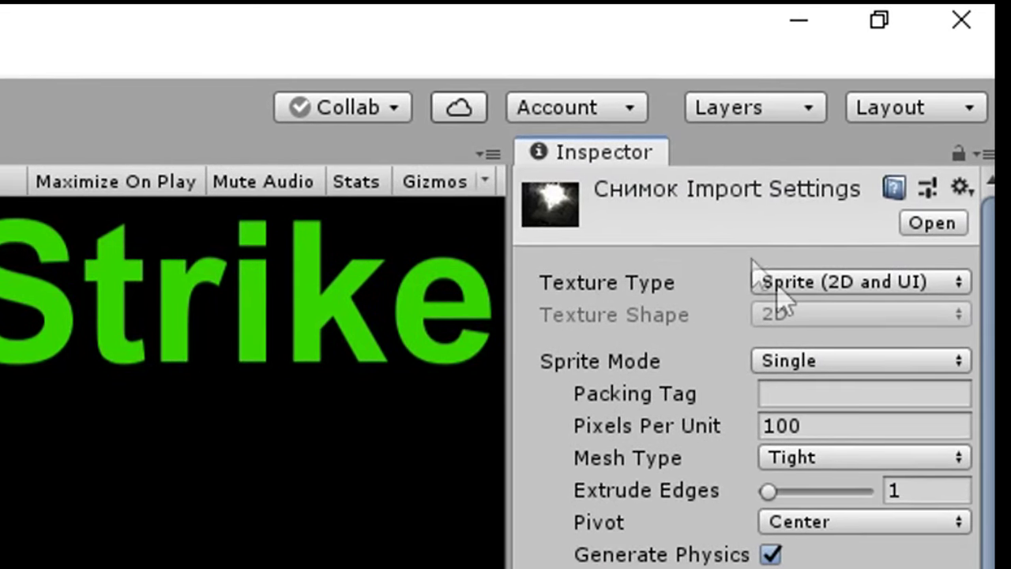
left_click(780, 281)
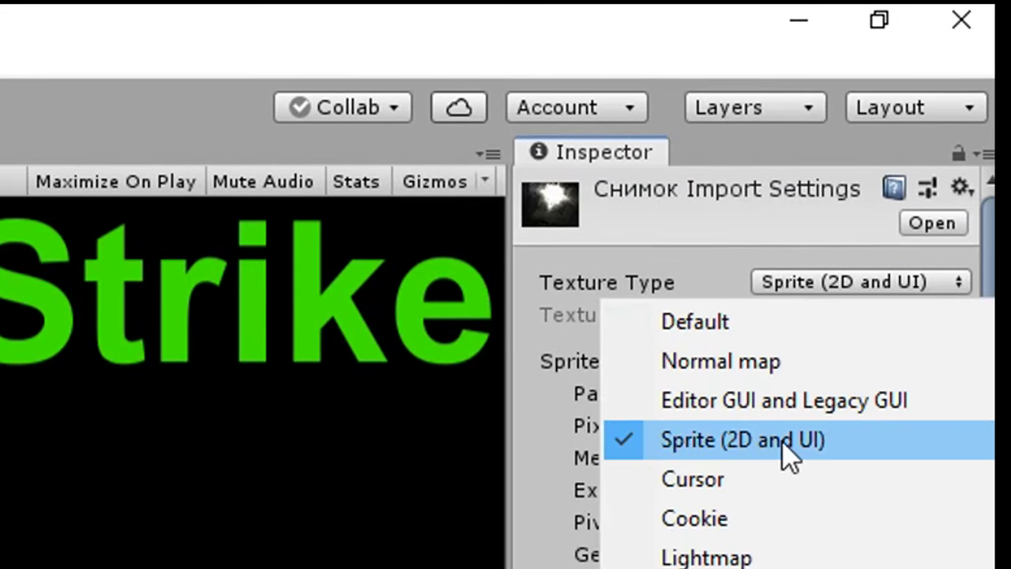
left_click(783, 443)
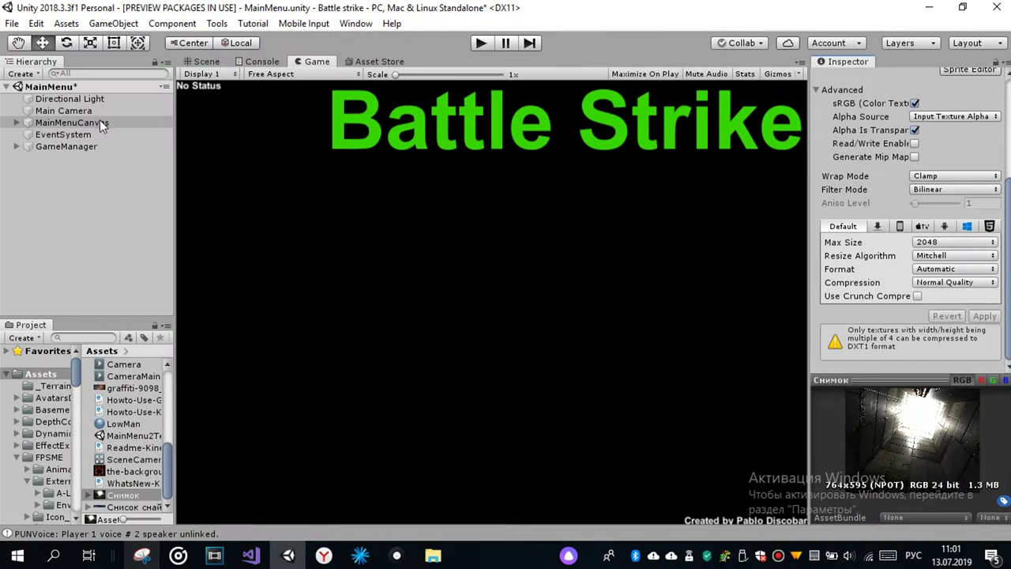
Step: Assign the Снимок picture as the MainMenuCanvas Image's Source Image
left_click(100, 120)
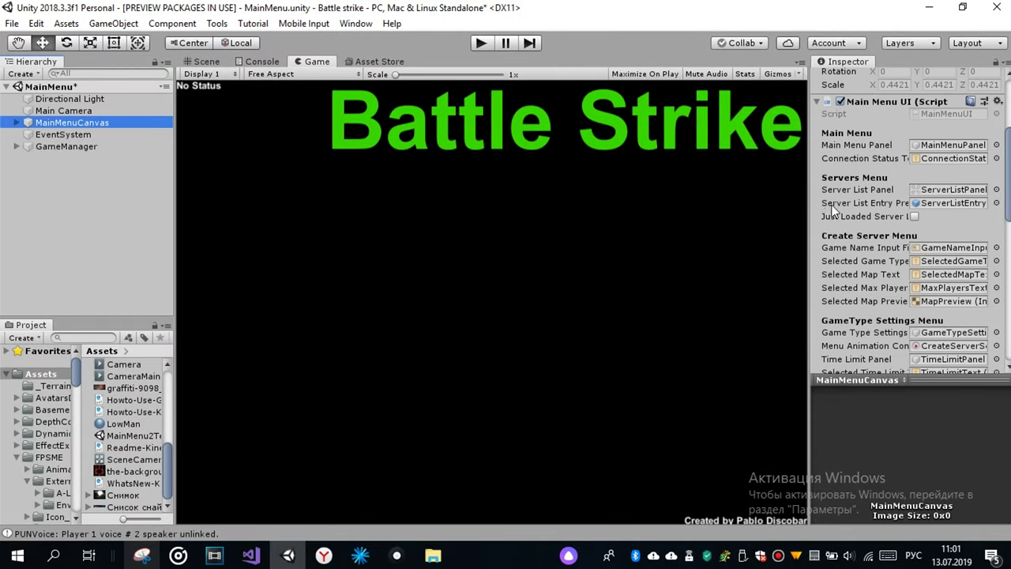
scroll(908, 237, "down", 10)
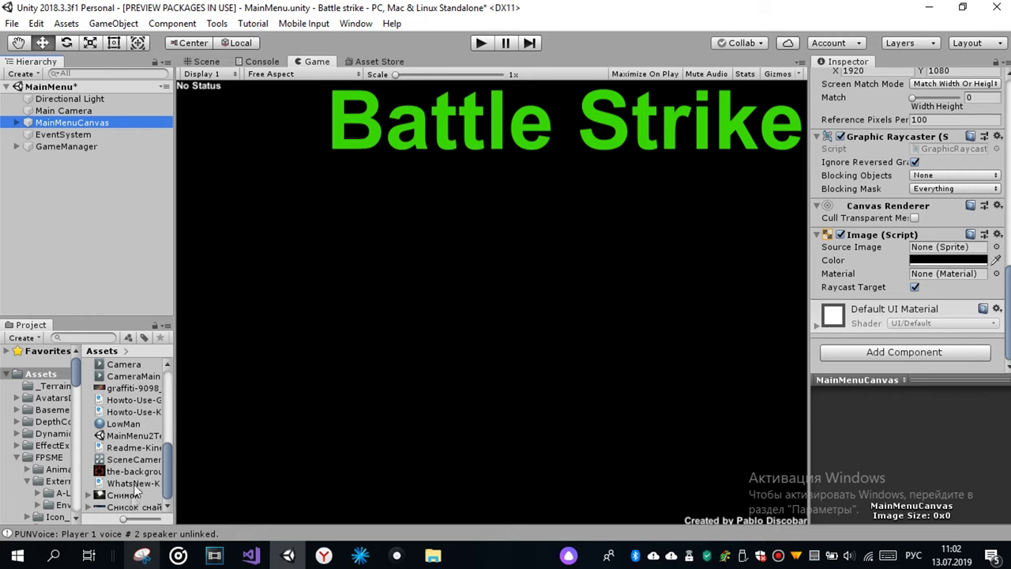
left_click_drag(125, 495, 939, 247)
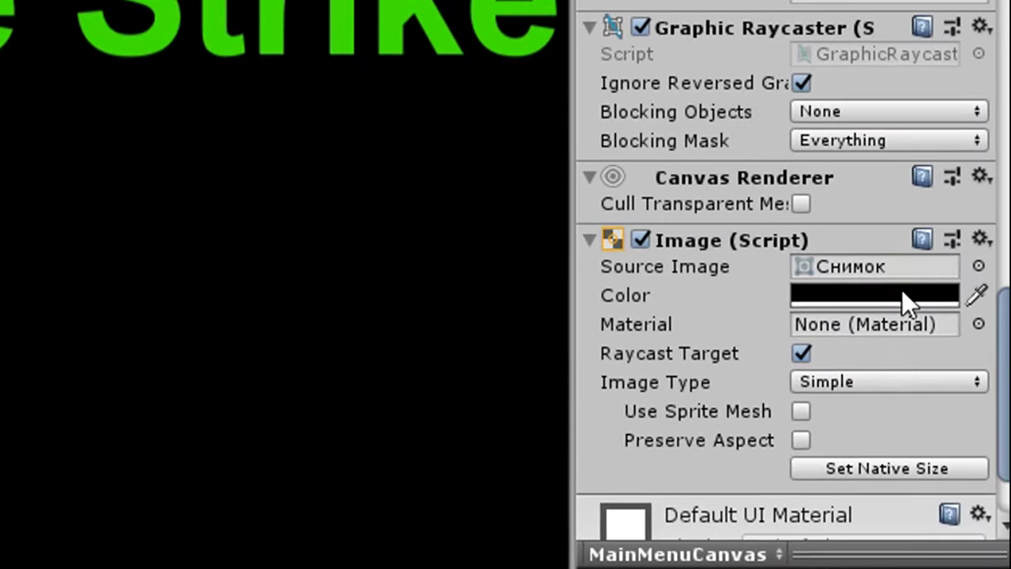
Step: Tint the canvas image a pale near-white so the Снимок tunnel picture shows through
left_click(901, 289)
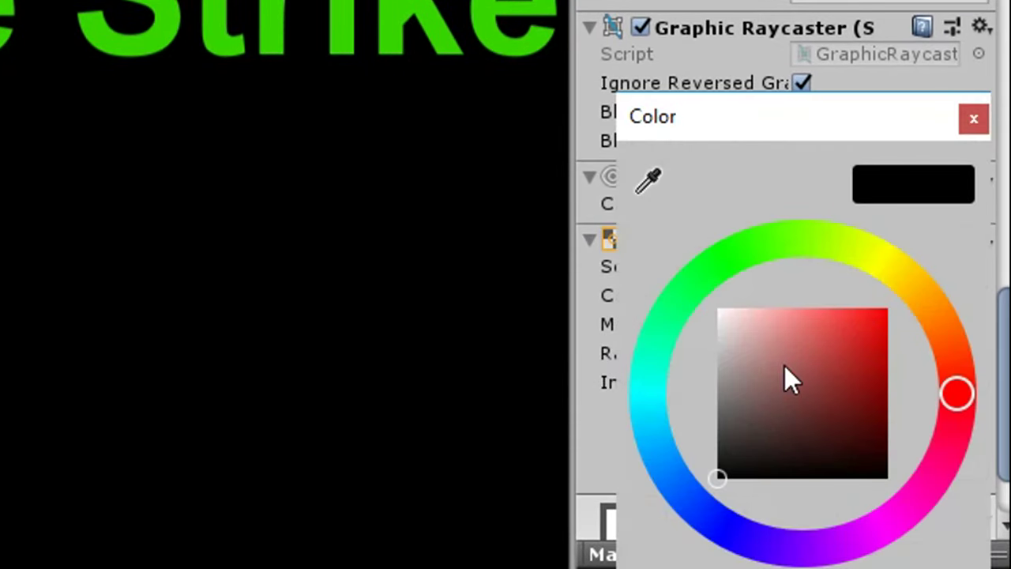
left_click_drag(749, 363, 90, 23)
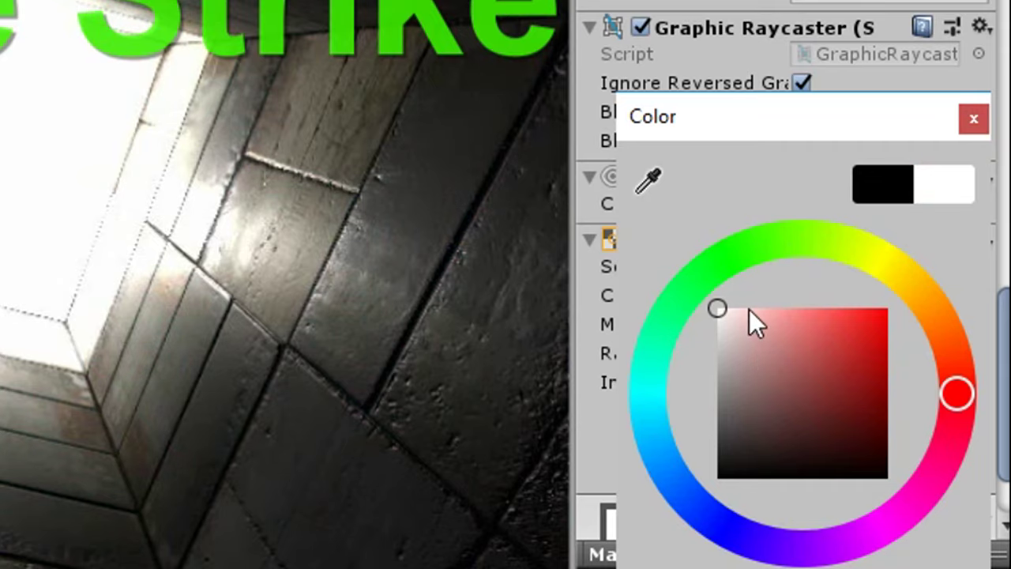
left_click_drag(759, 346, 994, 203)
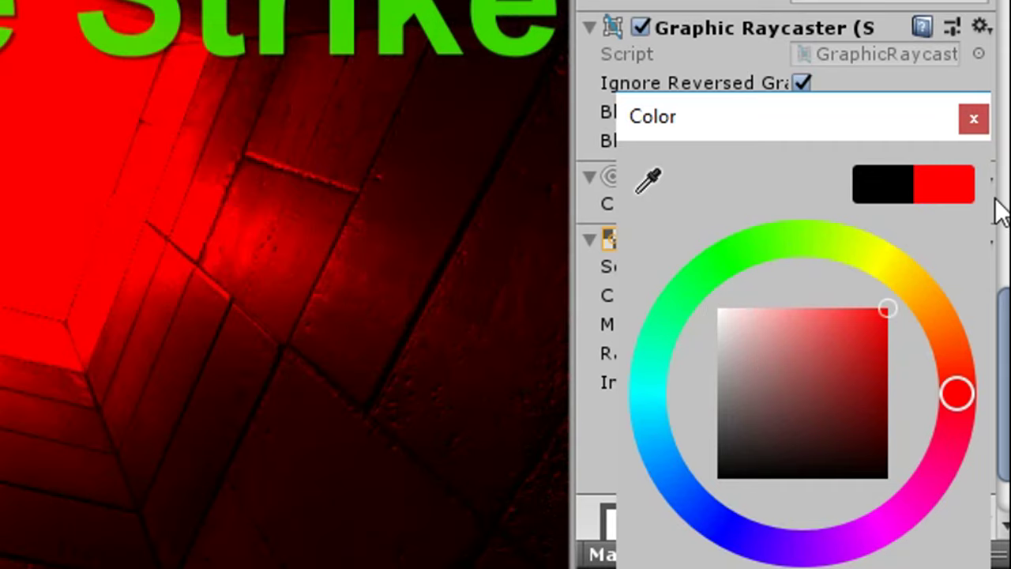
mouse_move(740, 256)
left_mouse_down()
mouse_move(935, 331)
mouse_move(956, 393)
left_mouse_up()
left_click_drag(869, 332, 687, 273)
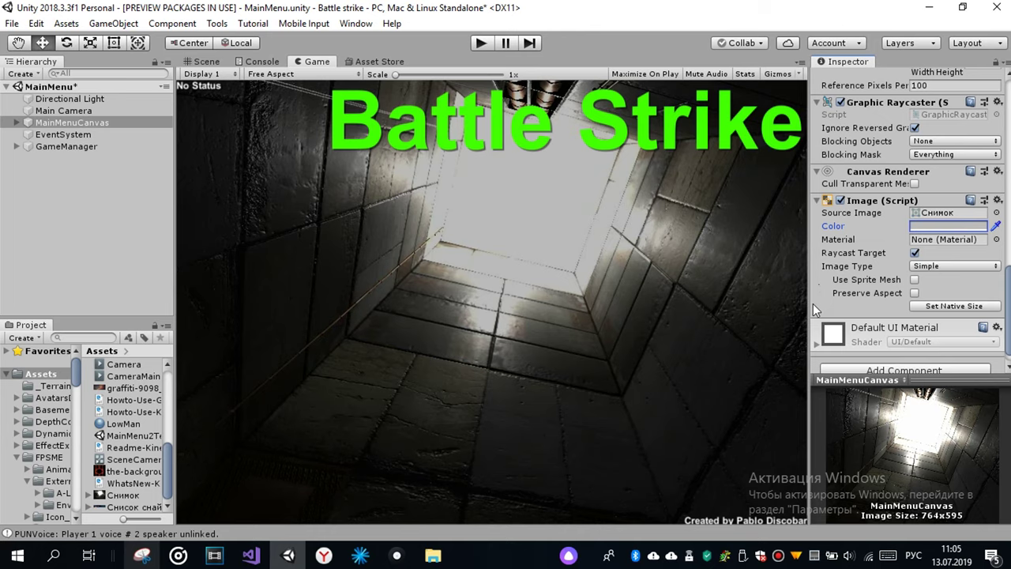
left_click_drag(810, 302, 396, 373)
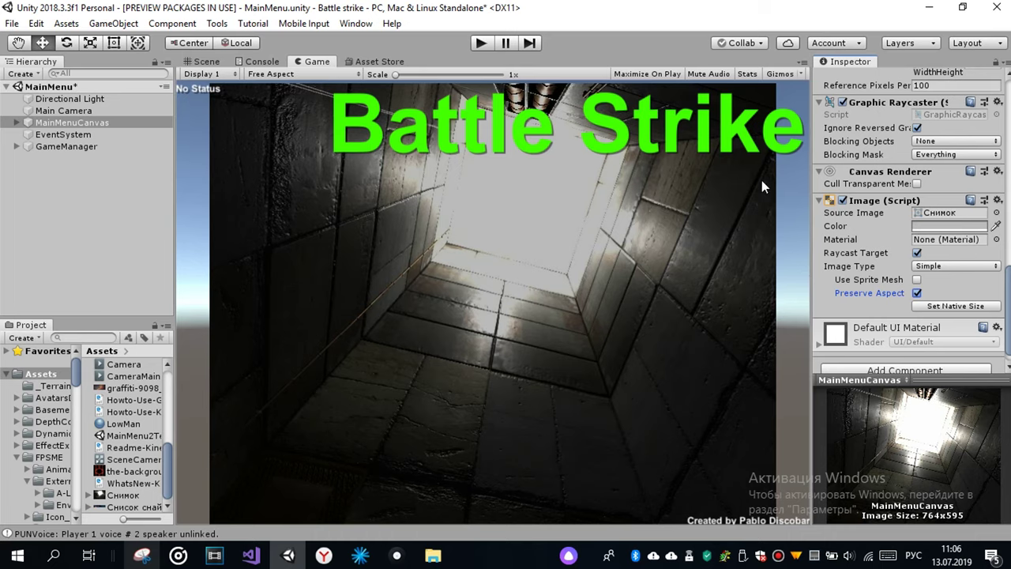
Step: Expand MainMenuCanvas in the Hierarchy to list its child objects
left_click(17, 123)
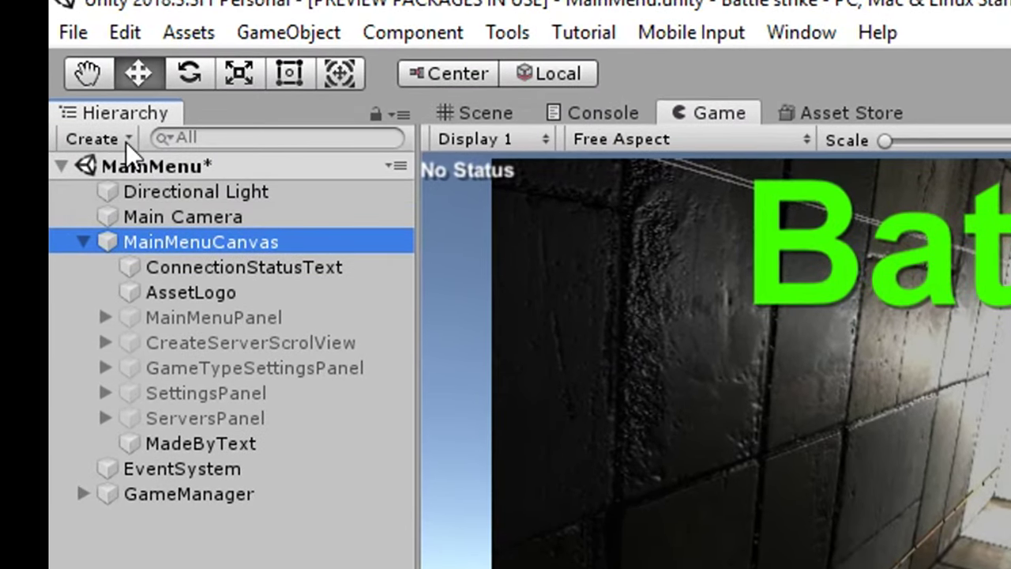
Step: Create a UI Panel as a child of MainMenuCanvas from the Hierarchy's create menu
left_click(126, 140)
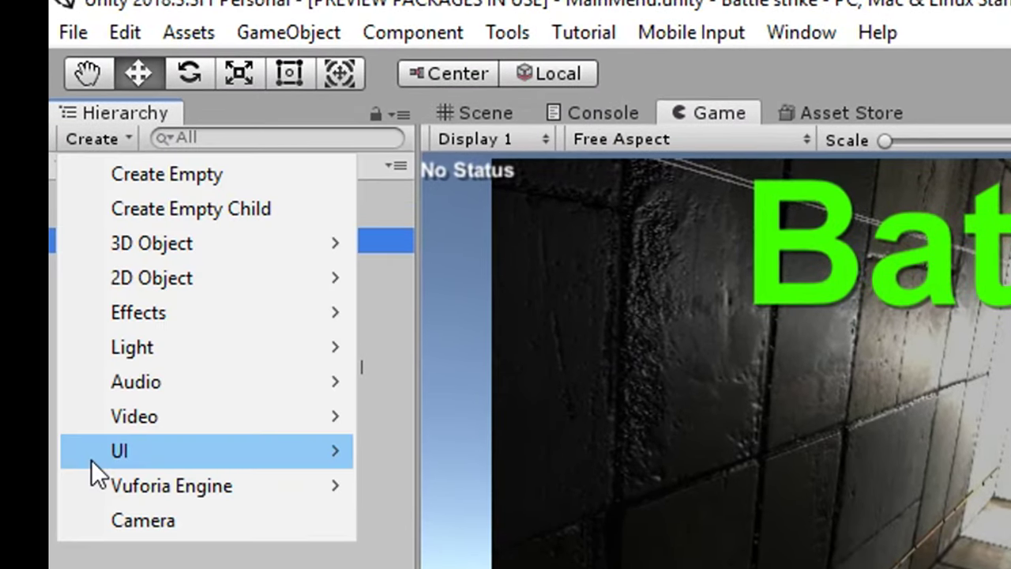
mouse_move(91, 454)
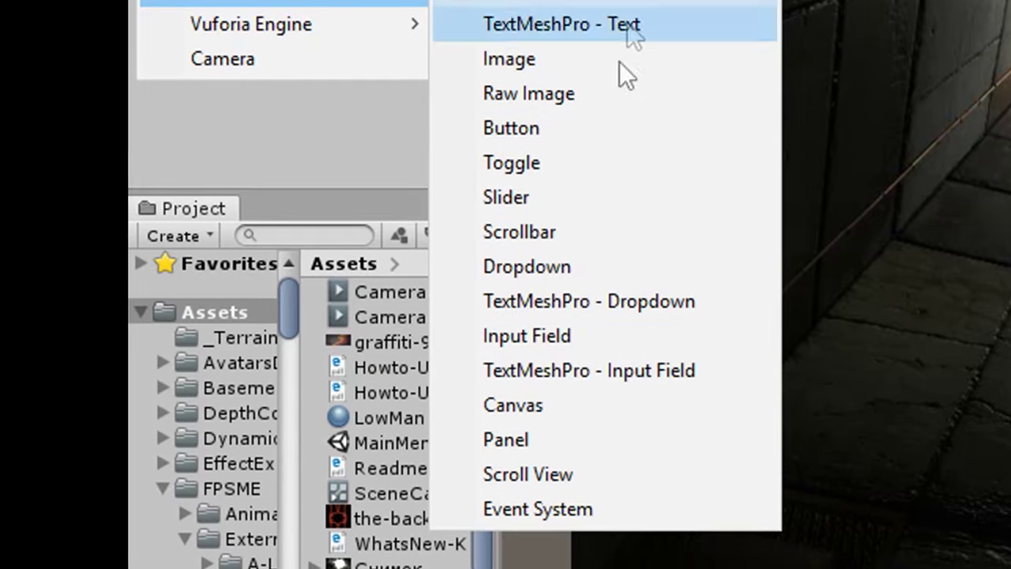
left_click(561, 443)
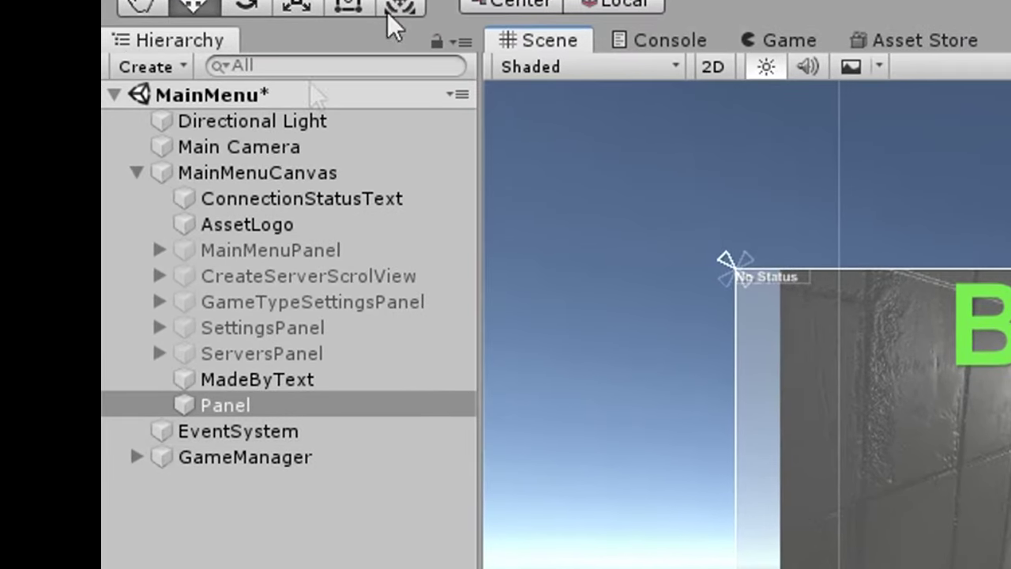
Step: Move Panel to be MainMenuCanvas's first child, above ConnectionStatusText, then reselect MainMenuCanvas
mouse_move(302, 406)
left_mouse_down()
mouse_move(303, 219)
mouse_move(293, 186)
left_mouse_up()
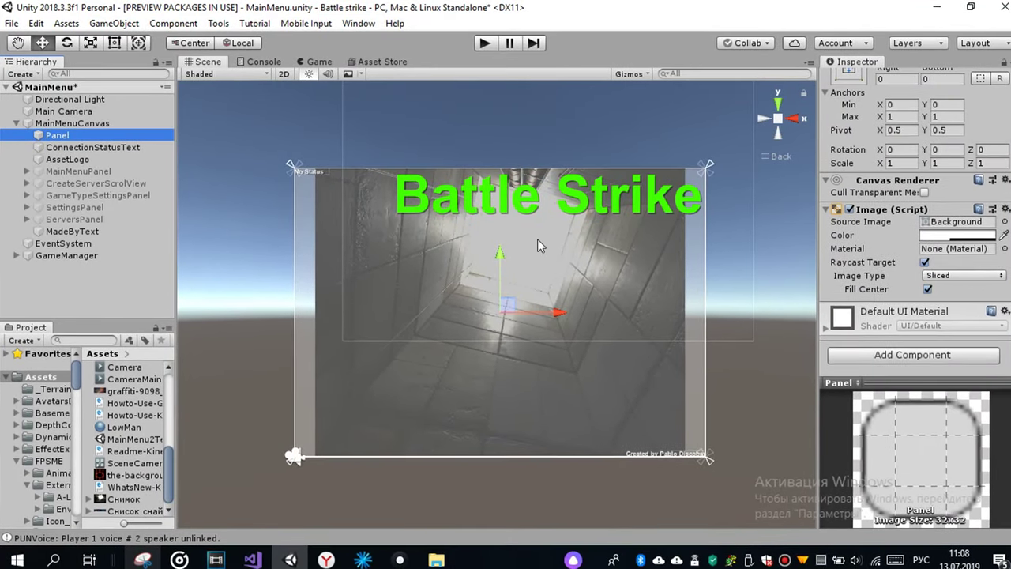
left_click_drag(57, 135, 140, 233)
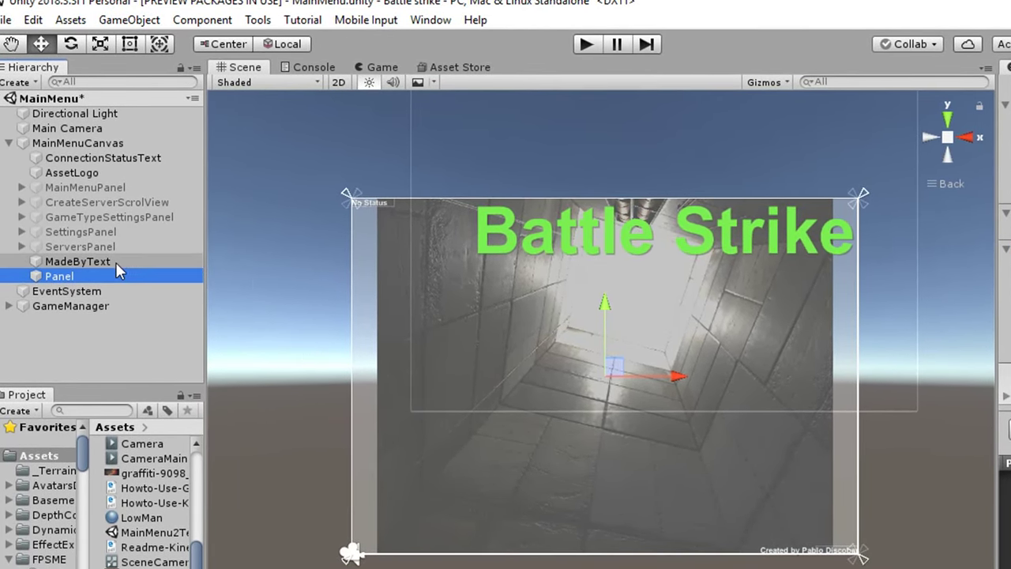
left_click_drag(115, 274, 129, 151)
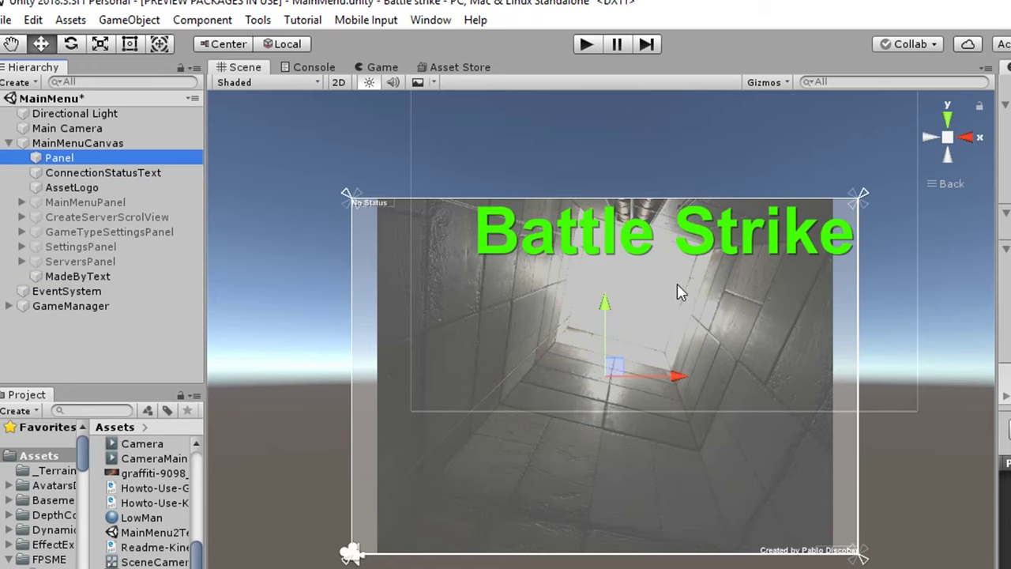
left_click(135, 359)
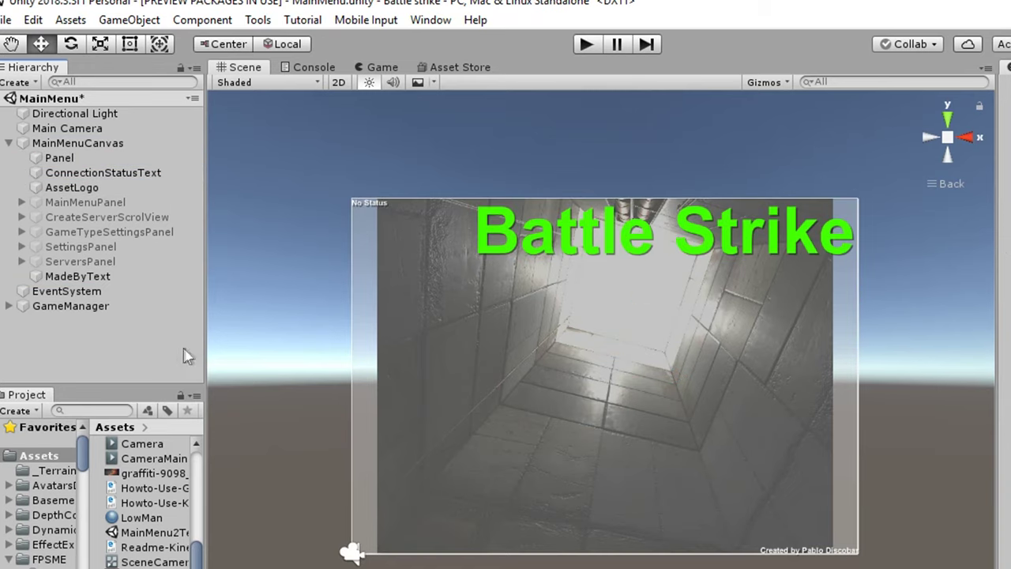
left_click(109, 142)
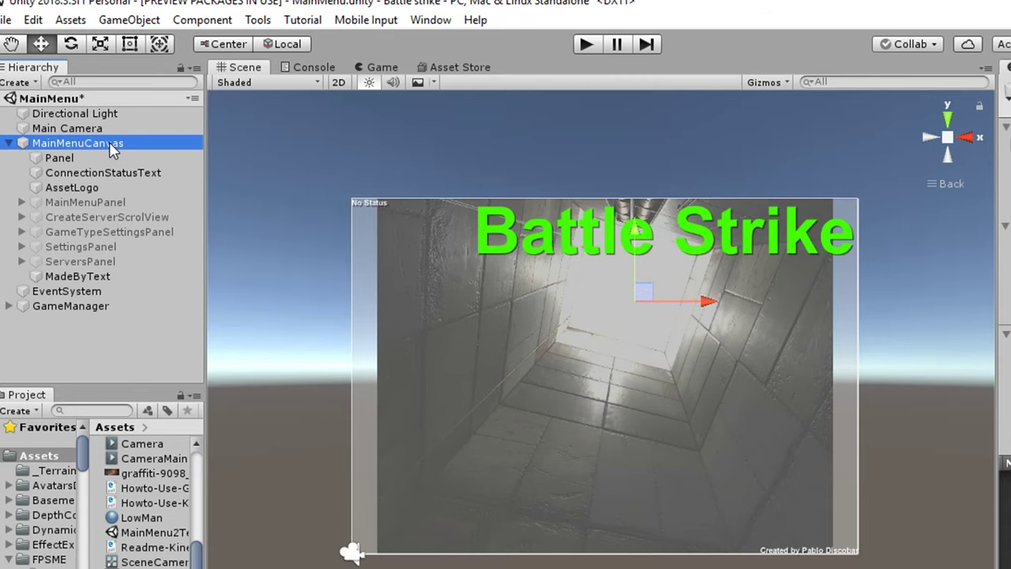
Step: Copy MainMenuCanvas's tunnel Image component, remove it there, and paste its values onto Panel's Image
scroll(840, 210, "down", 5)
scroll(806, 202, "down", 5)
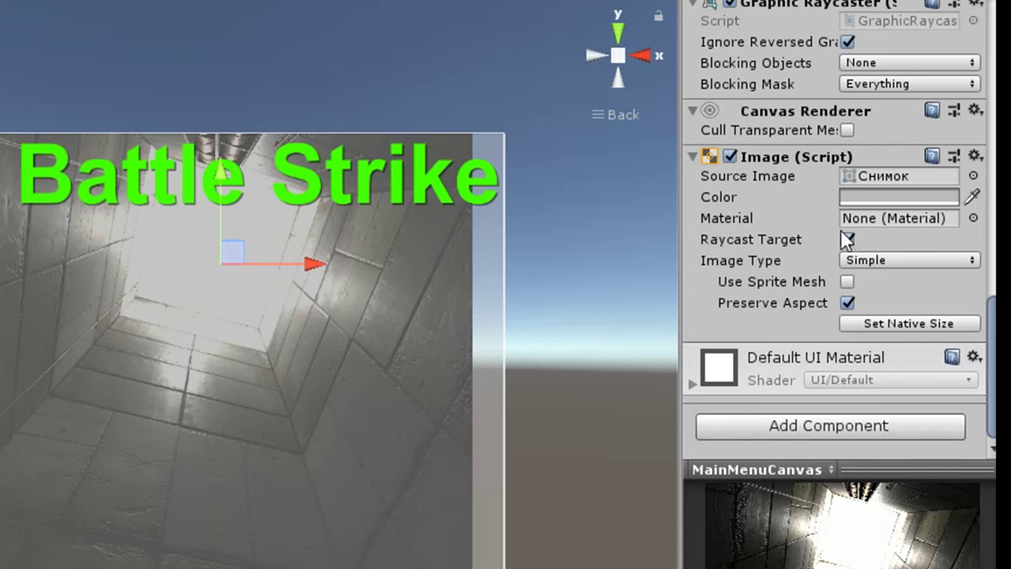
left_click(978, 156)
left_click(842, 347)
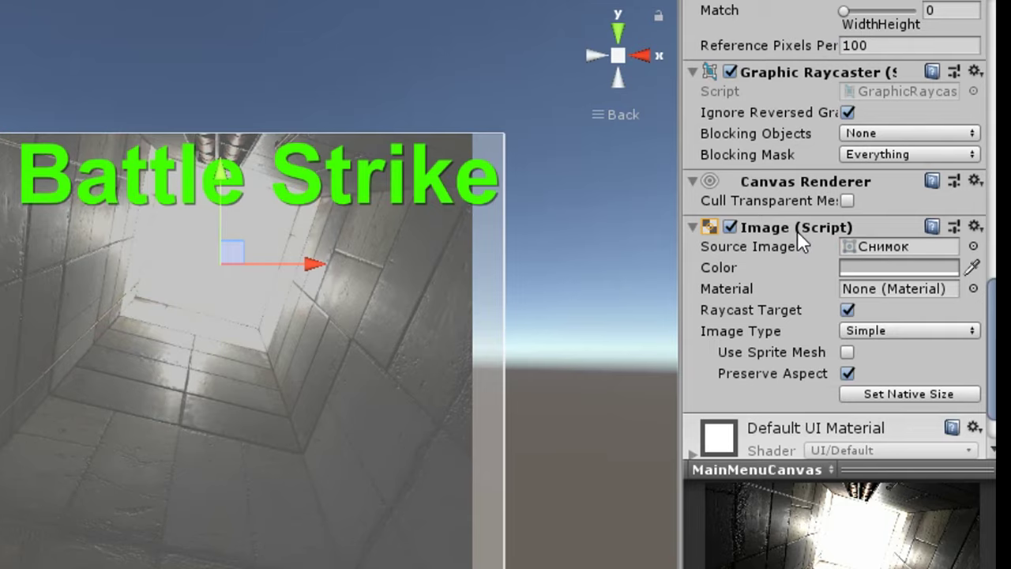
left_click(976, 227)
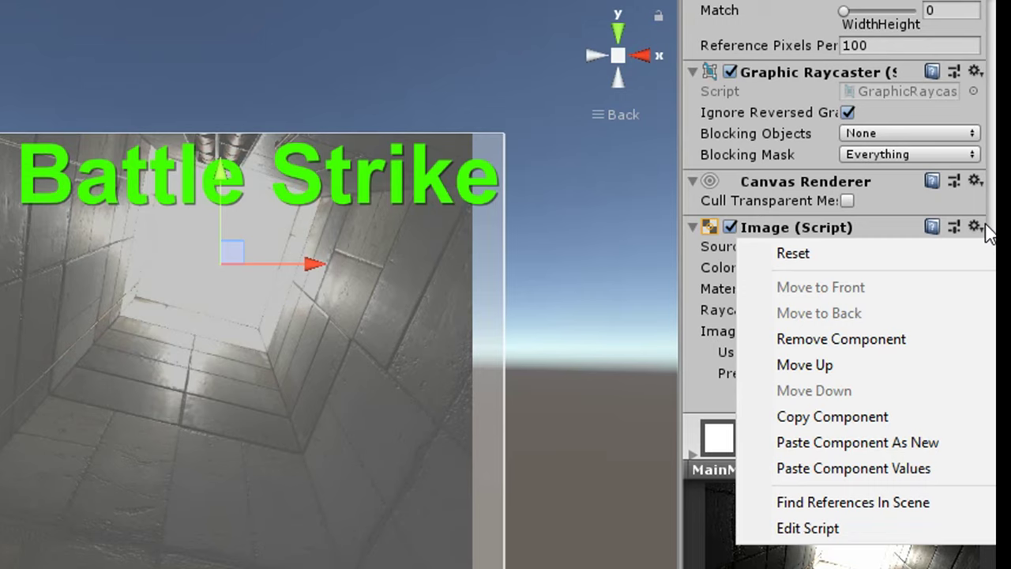
left_click(910, 339)
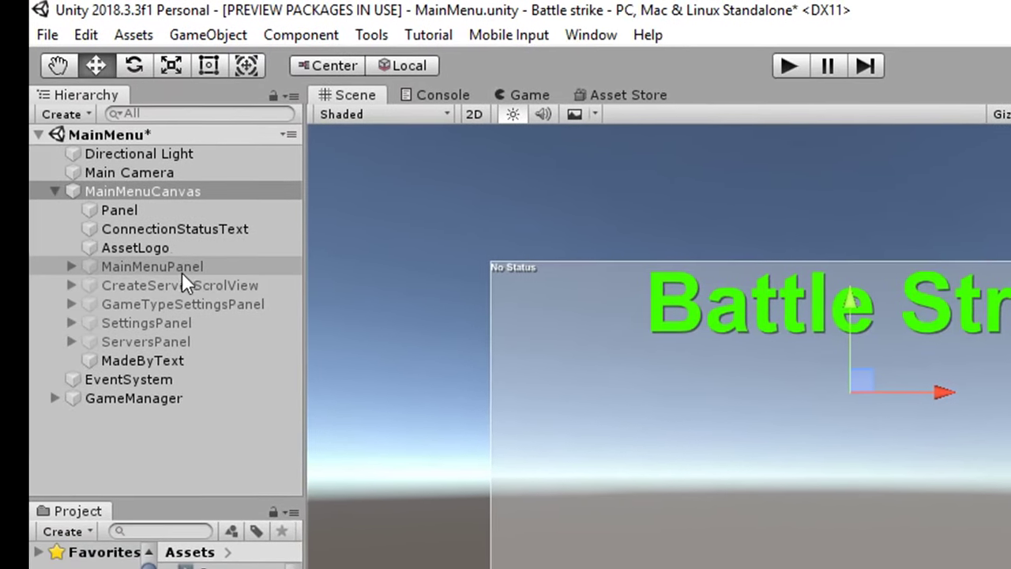
left_click(120, 210)
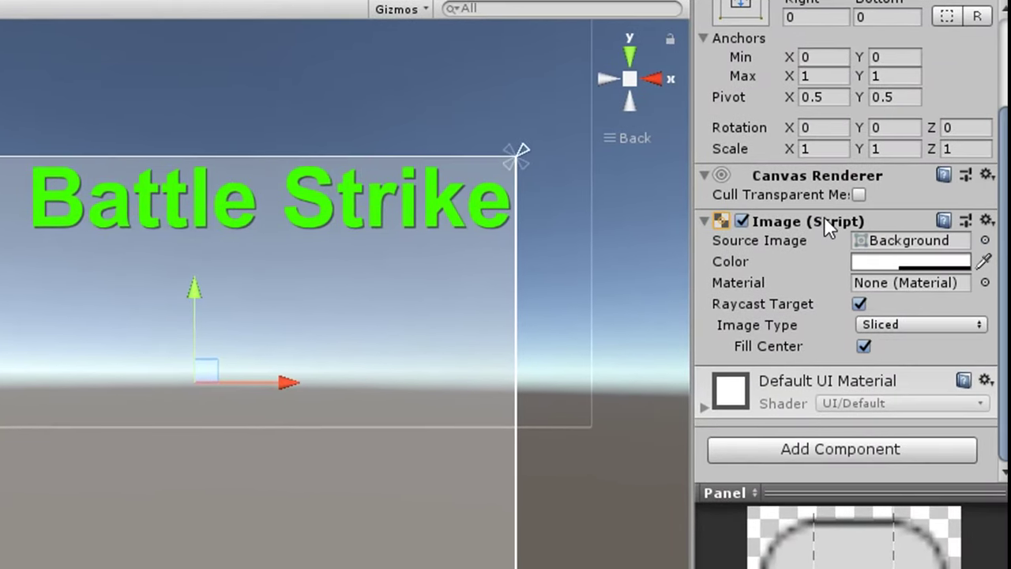
left_click(987, 220)
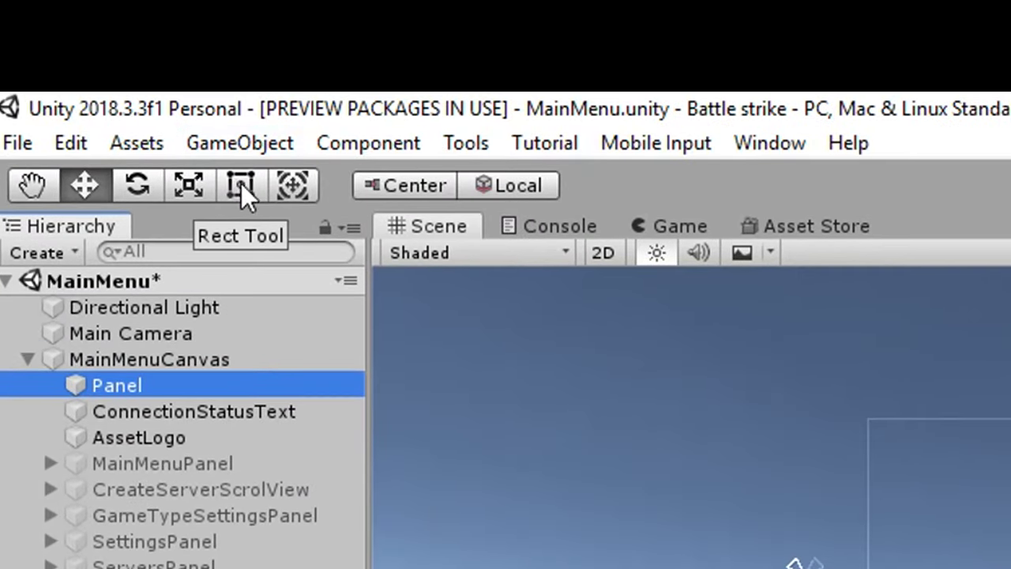
Step: Switch to the Rect Tool for resizing Panel and widen the Inspector
left_click(241, 185)
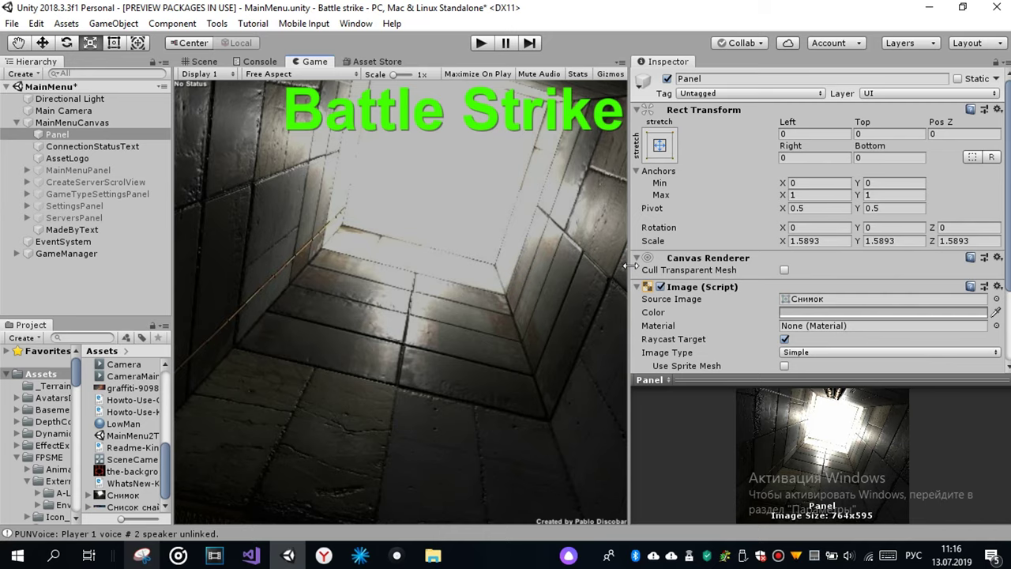
left_click_drag(630, 266, 409, 274)
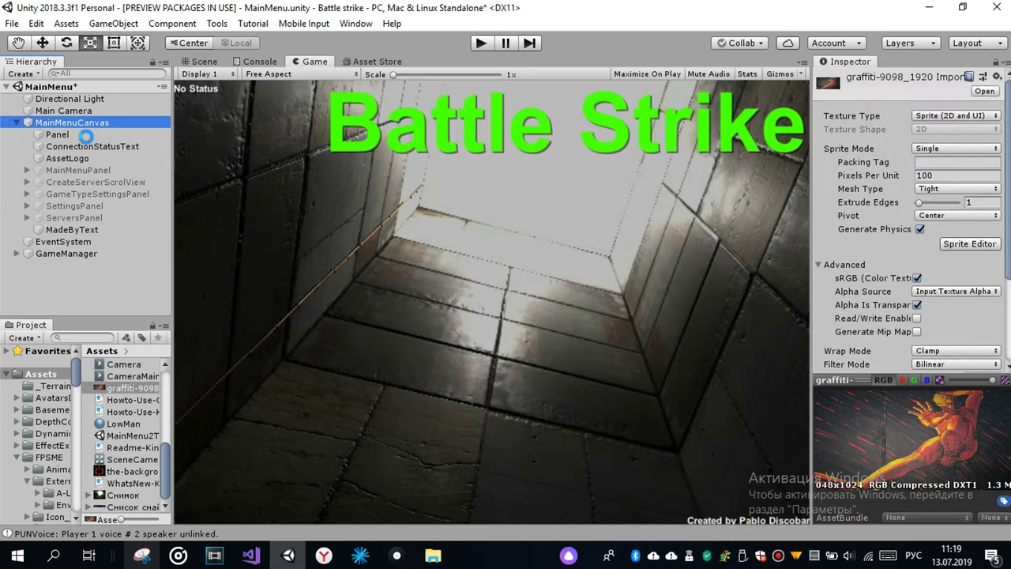
Step: Assign the graffiti-9098_1920 sprite as Panel's Source Image, then view the Scene
left_click(85, 136)
left_click_drag(126, 388, 947, 298)
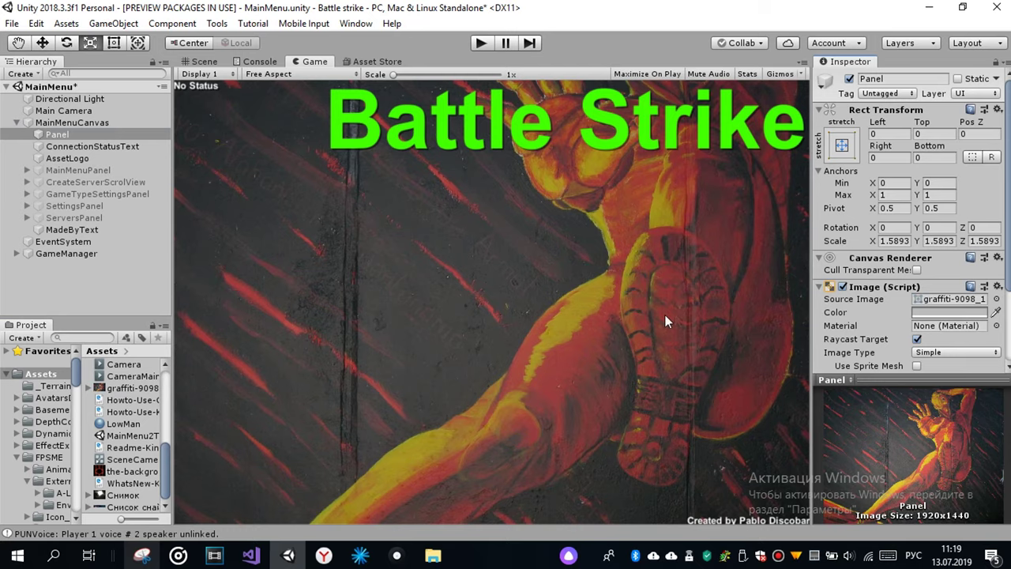
left_click(200, 61)
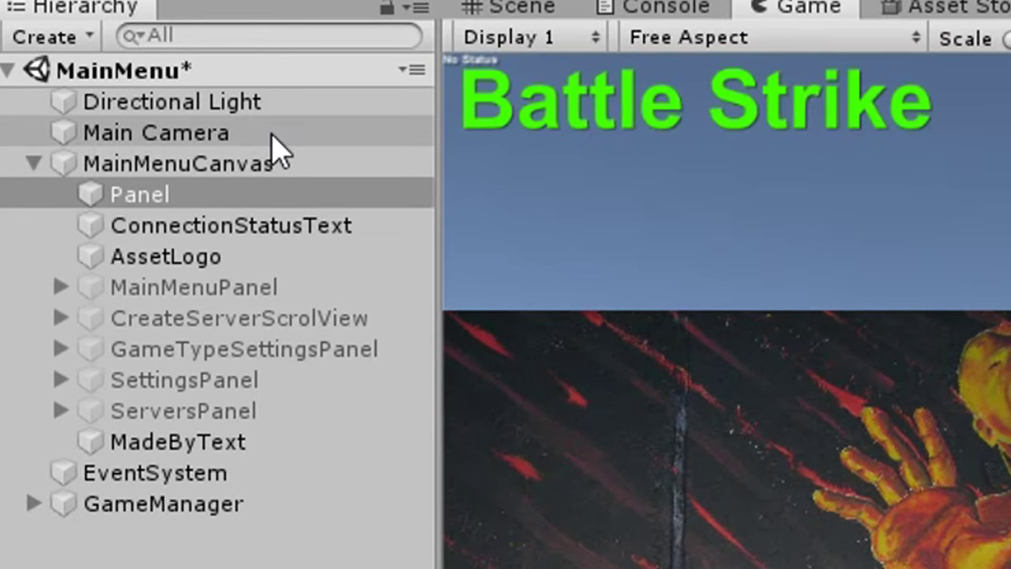
Step: Set Main Camera's Clear Flags to Solid Color with a dark grey 1D1D1D background
left_click(272, 136)
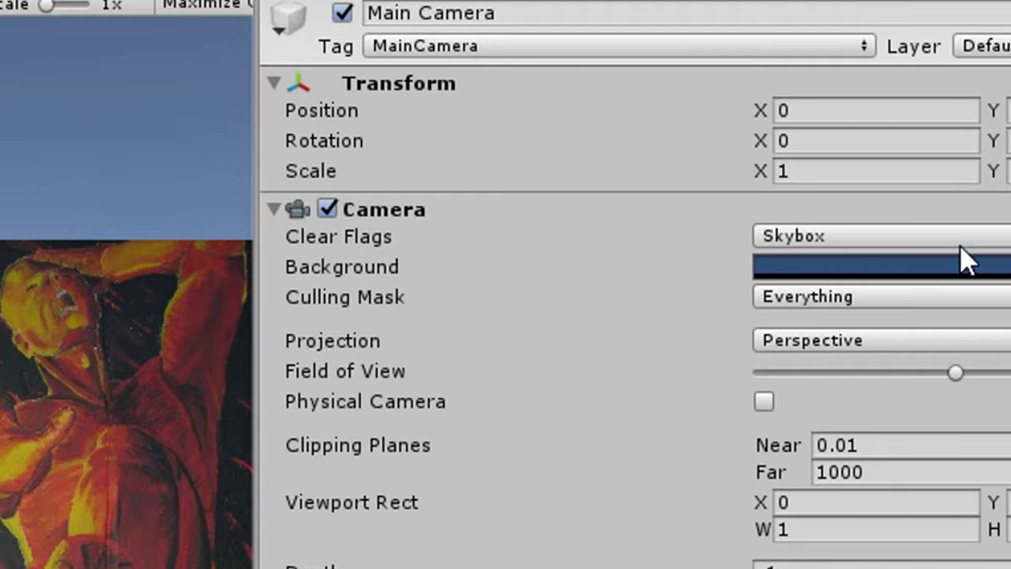
left_click(960, 243)
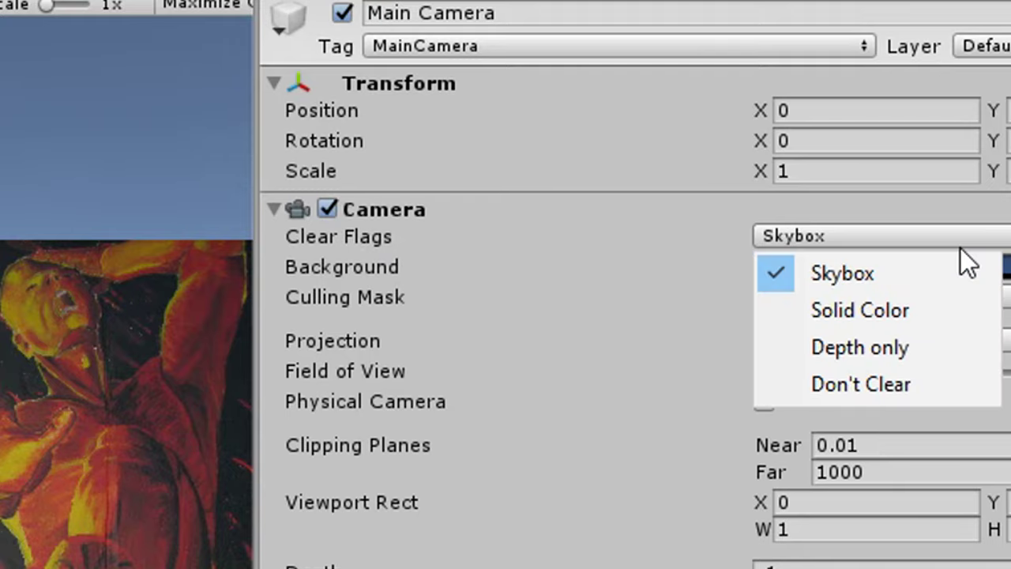
left_click(935, 308)
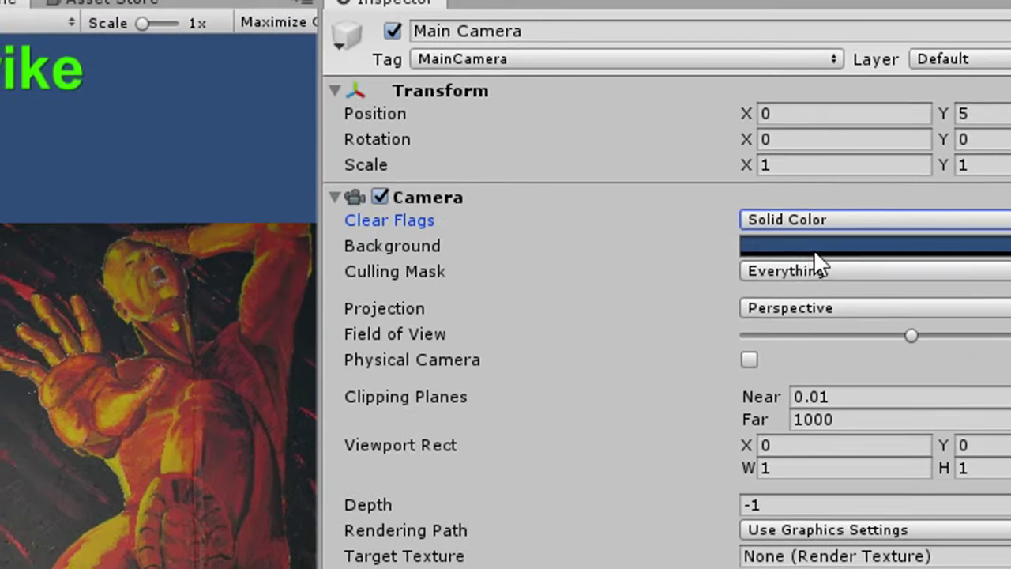
left_click(813, 248)
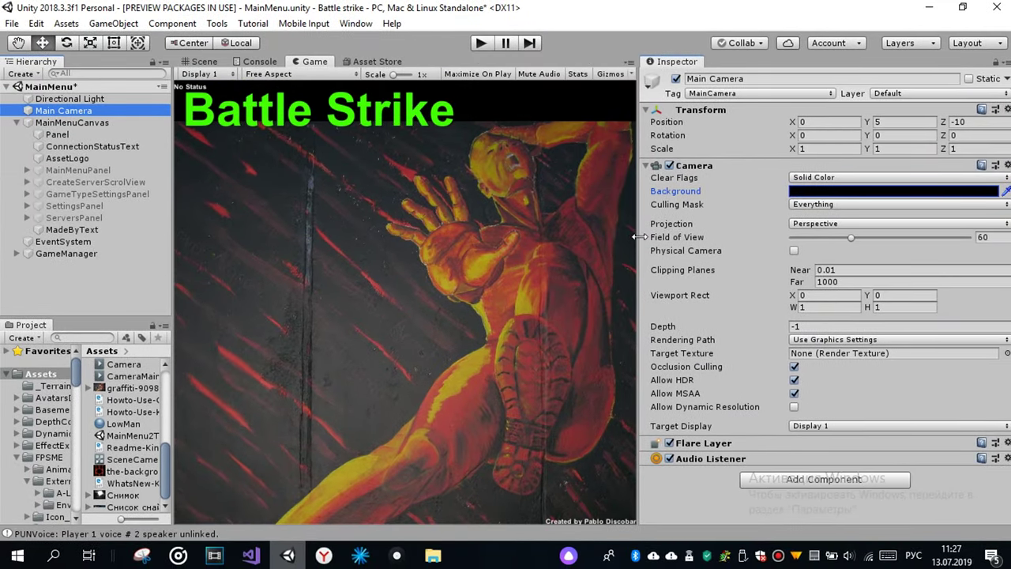
left_click_drag(640, 236, 715, 236)
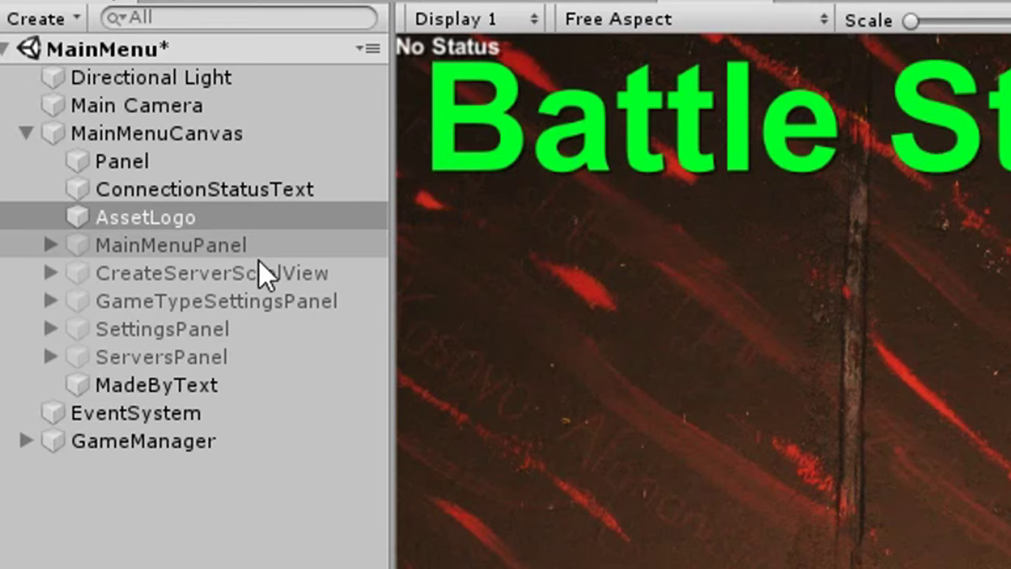
Step: Enable MainMenuPanel so Servers, Create Server, Settings and Quit buttons show over the graffiti
left_click(248, 391)
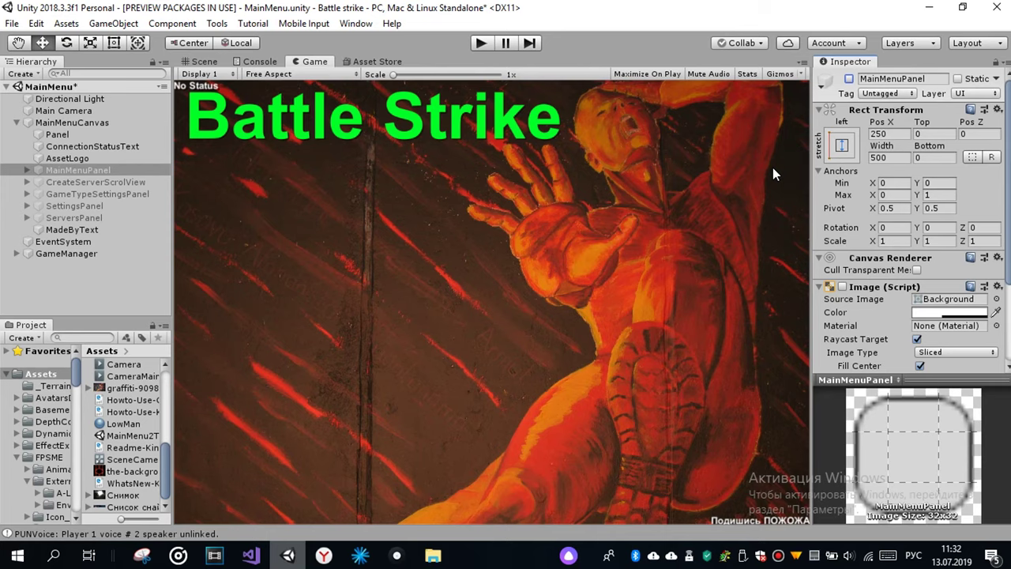
left_click(108, 289)
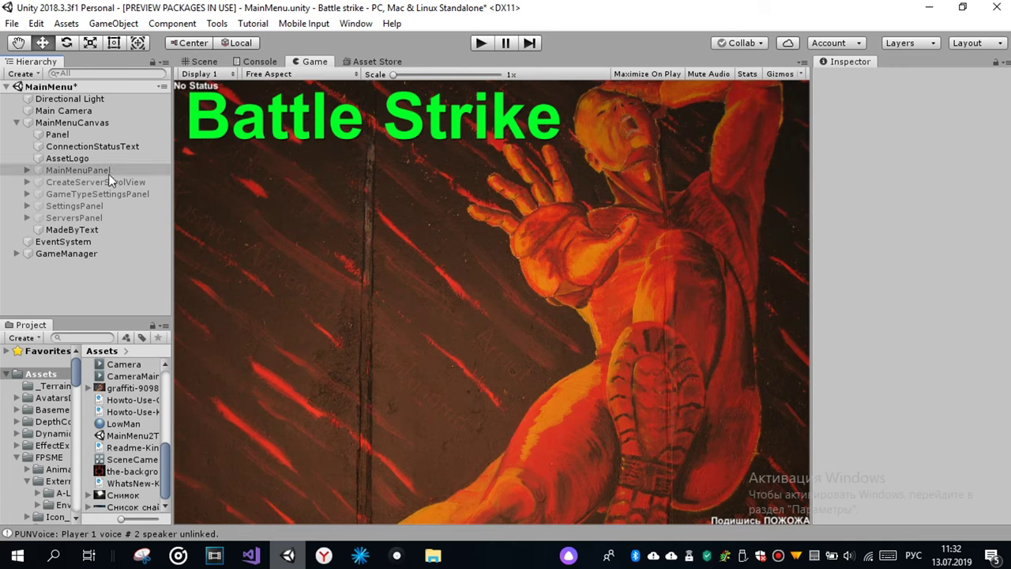
left_click(80, 170)
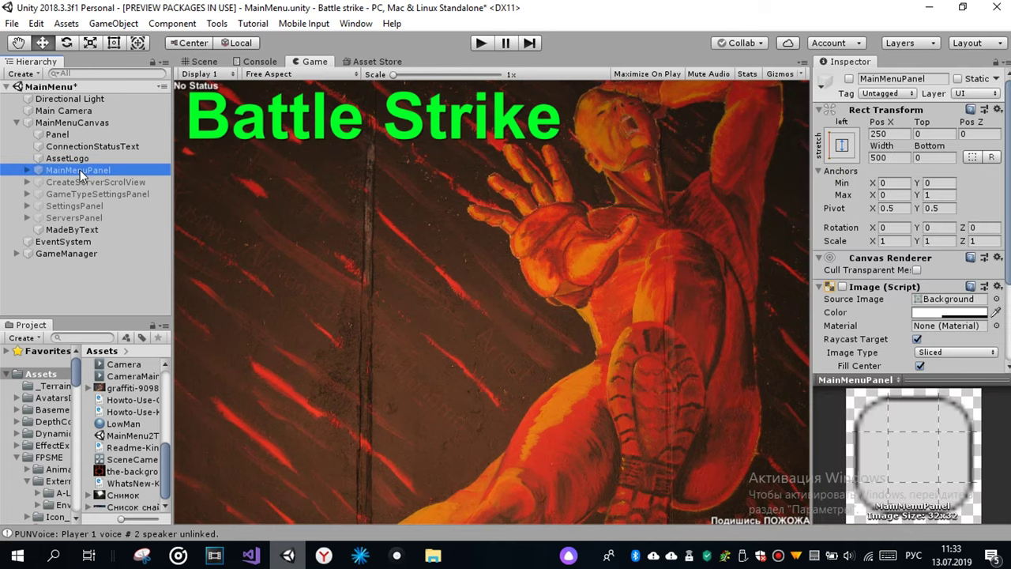
left_click(849, 79)
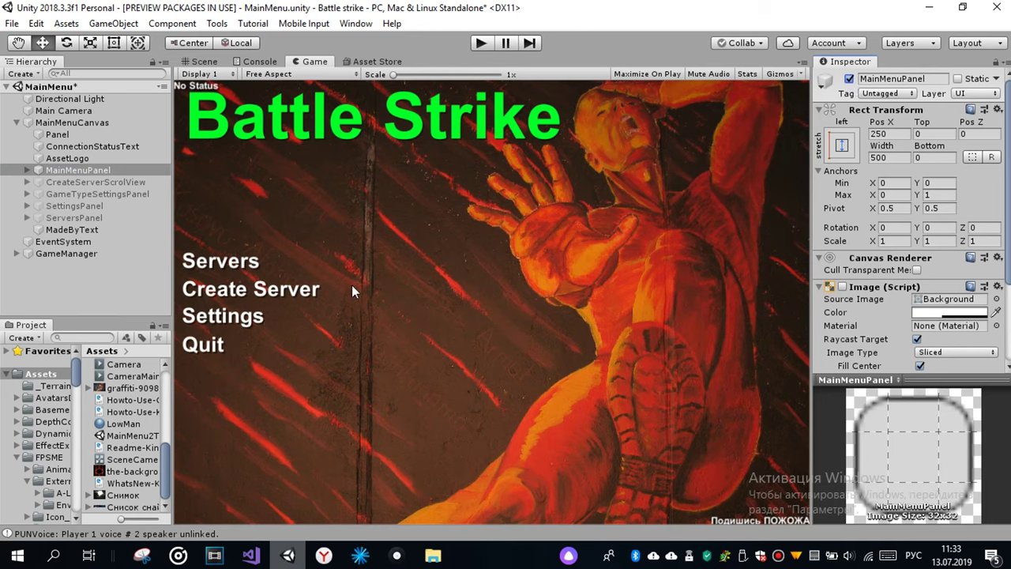
Step: Hide MainMenuPanel, preview CreateServerScrolView and ServersPanel in turn, then leave SettingsPanel enabled
key("ctrl+z")
left_click(124, 183)
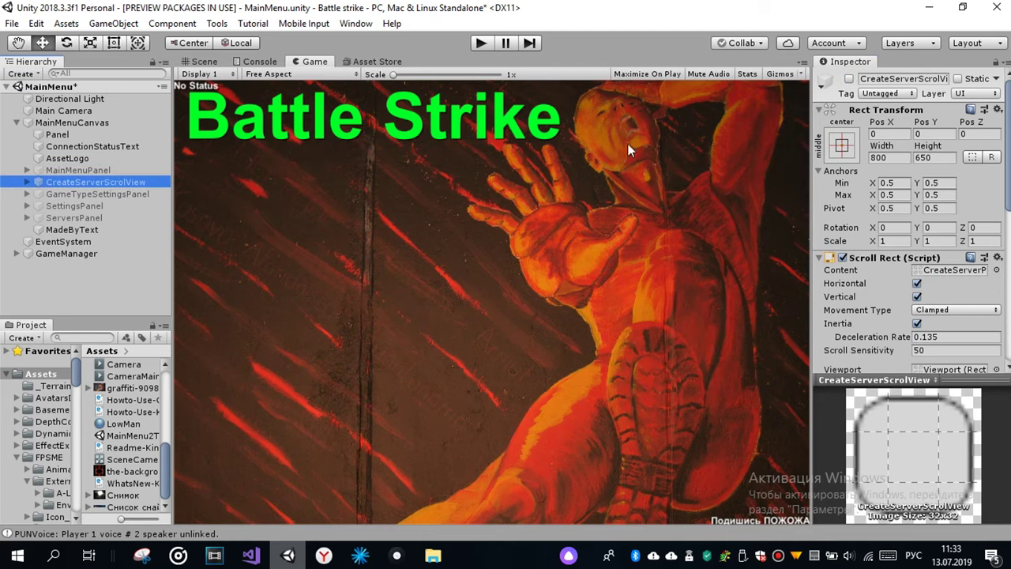
left_click(849, 79)
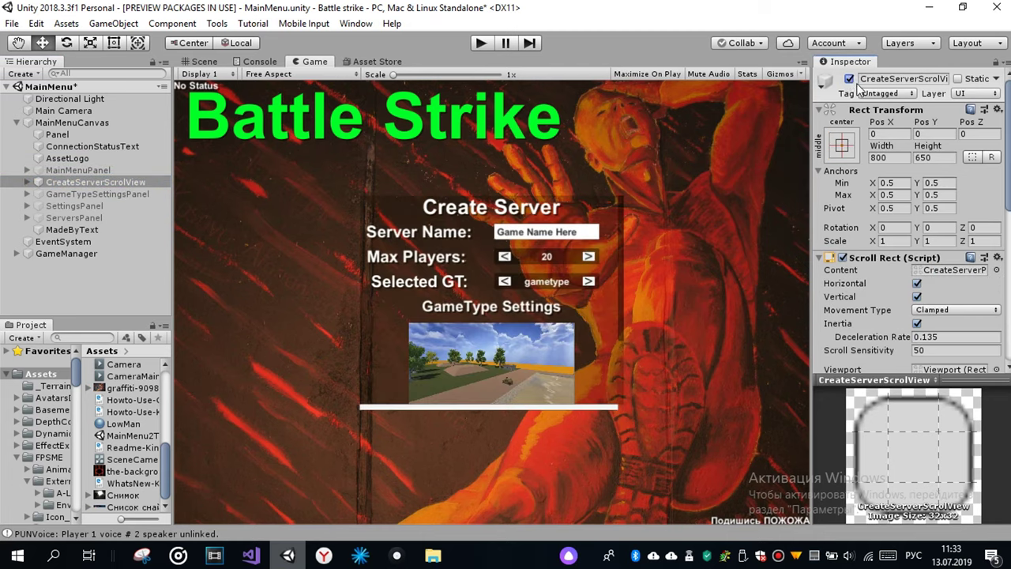
left_click(849, 79)
left_click(74, 218)
left_click(849, 79)
left_click(848, 79)
left_click(75, 205)
left_click(849, 79)
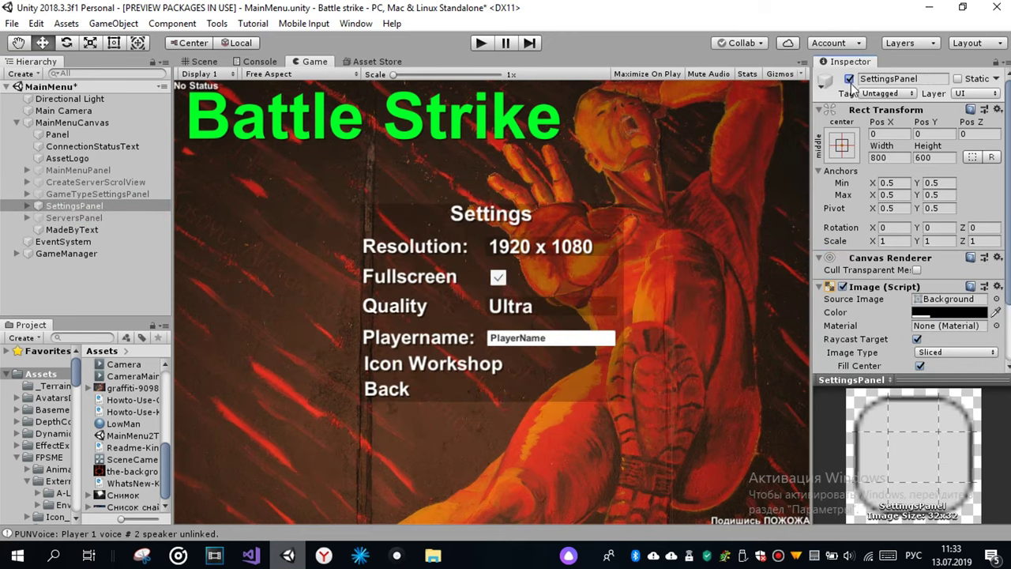